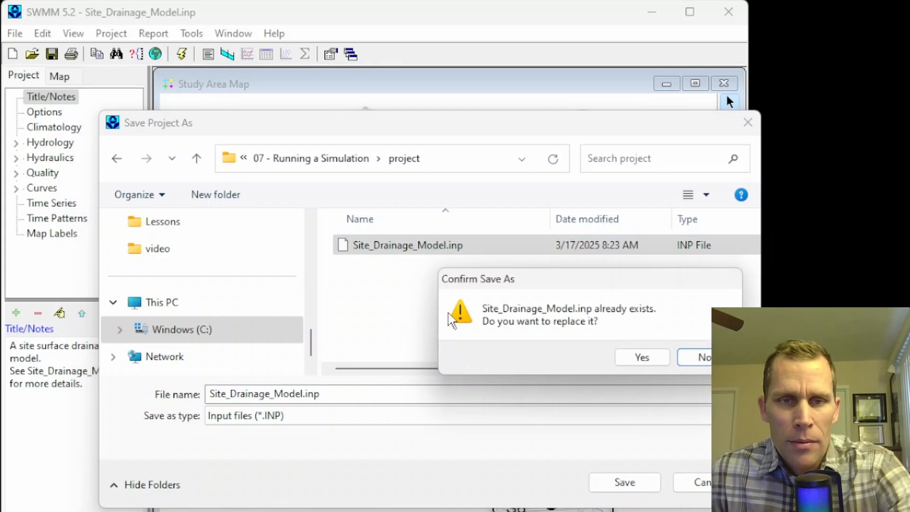
Save the project as Site_Drainage_Model.inp in the project folder, replacing the existing file
{"action": "left_click", "coordinate": [640, 359]}
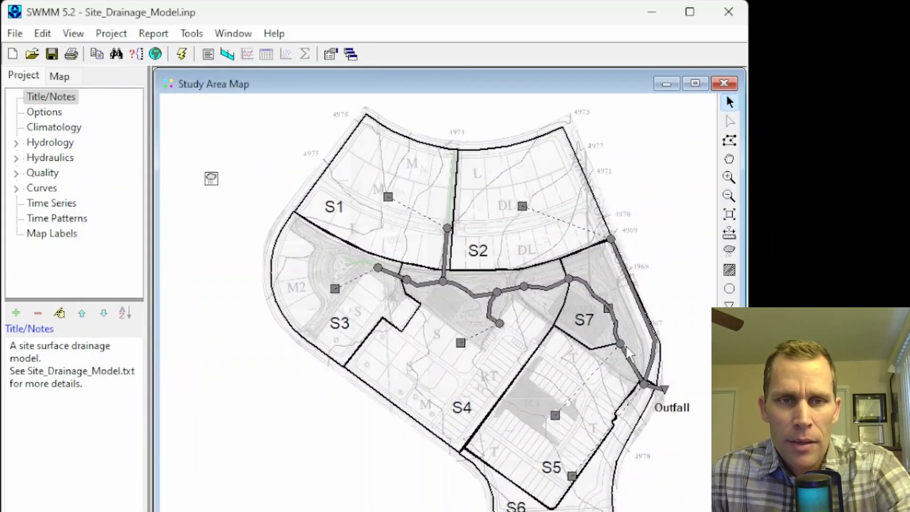
{"action": "left_click_drag", "start_coordinate": [663, 260], "coordinate": [607, 251]}
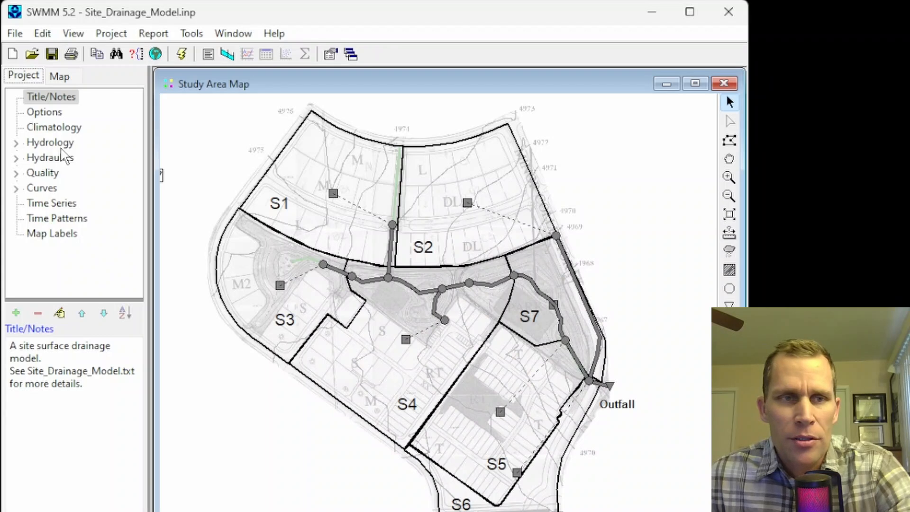
Review the simulation options for general settings, dates, time steps, dynamic wave and interface files, and close them unchanged
{"action": "left_click", "coordinate": [46, 115]}
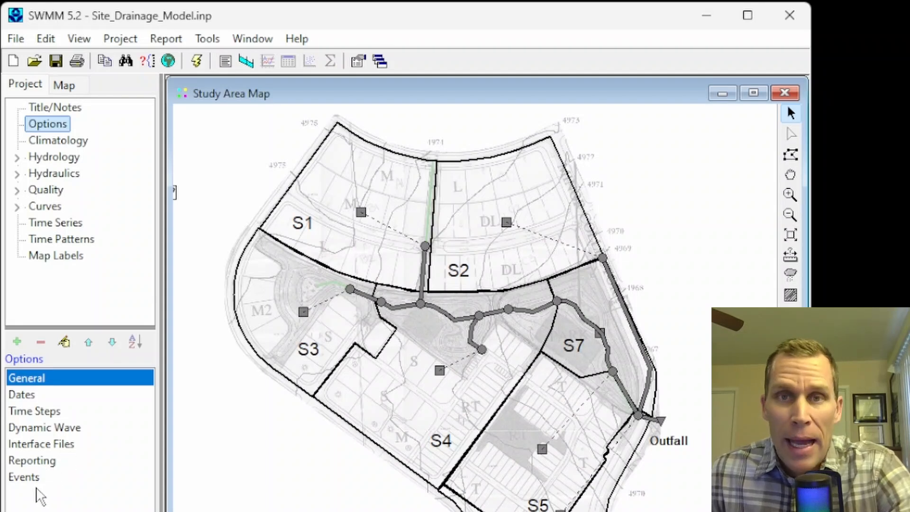
{"action": "double_click", "coordinate": [29, 379]}
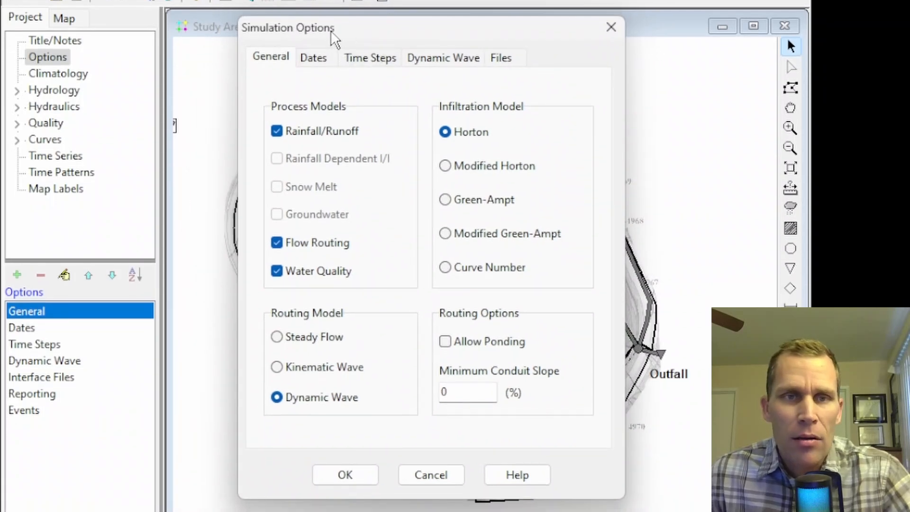
{"action": "left_click_drag", "start_coordinate": [331, 31], "coordinate": [293, 34]}
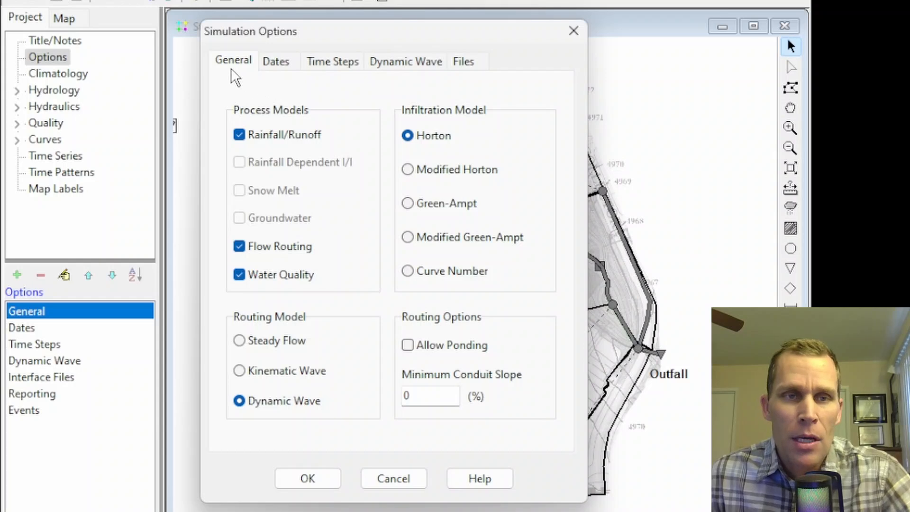
{"action": "left_click", "coordinate": [285, 61]}
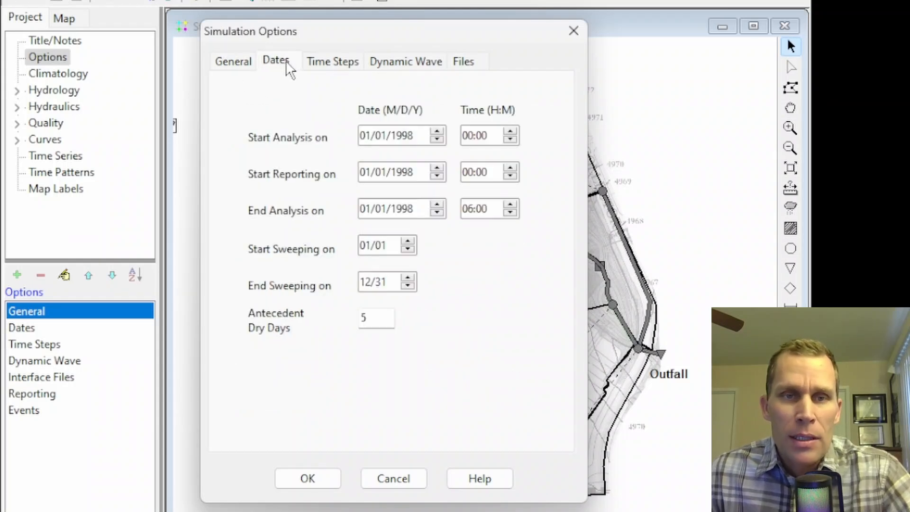
{"action": "left_click", "coordinate": [329, 61]}
{"action": "left_click", "coordinate": [413, 61]}
{"action": "left_click", "coordinate": [459, 61]}
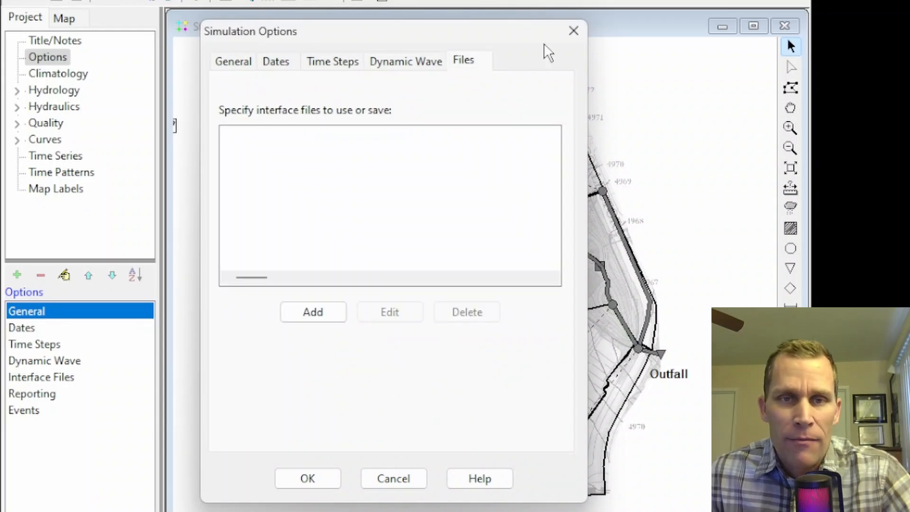
{"action": "left_click", "coordinate": [561, 38]}
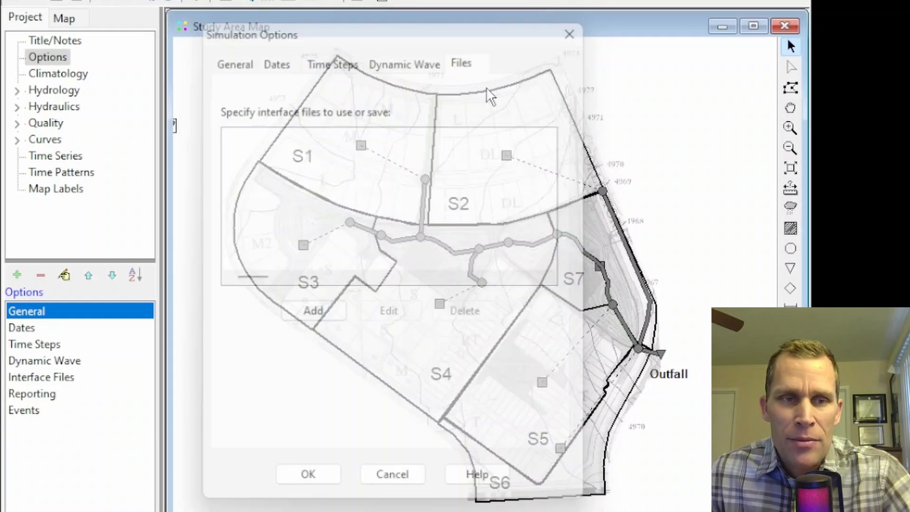
Reopen the simulation options at the time step settings and compare them with the dynamic wave, dates and general settings
{"action": "left_click", "coordinate": [32, 327]}
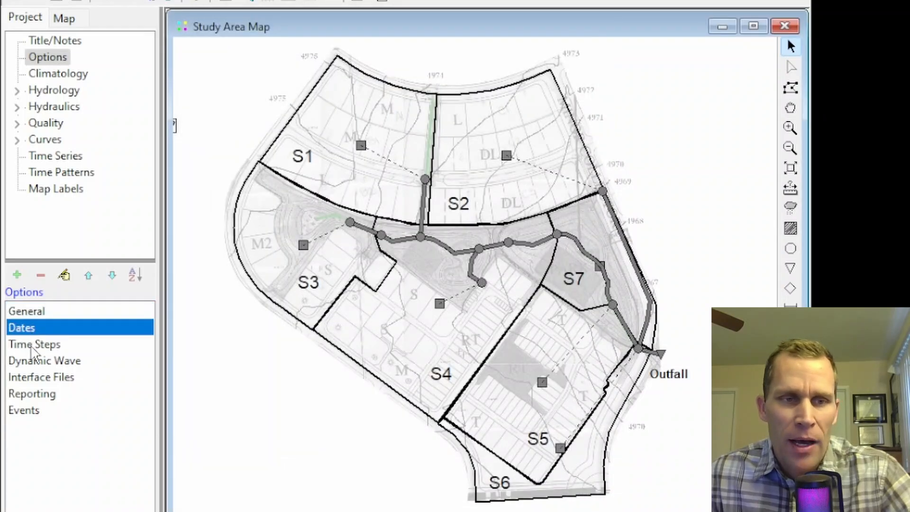
{"action": "left_click", "coordinate": [31, 348]}
{"action": "left_click", "coordinate": [34, 364]}
{"action": "left_click", "coordinate": [30, 378]}
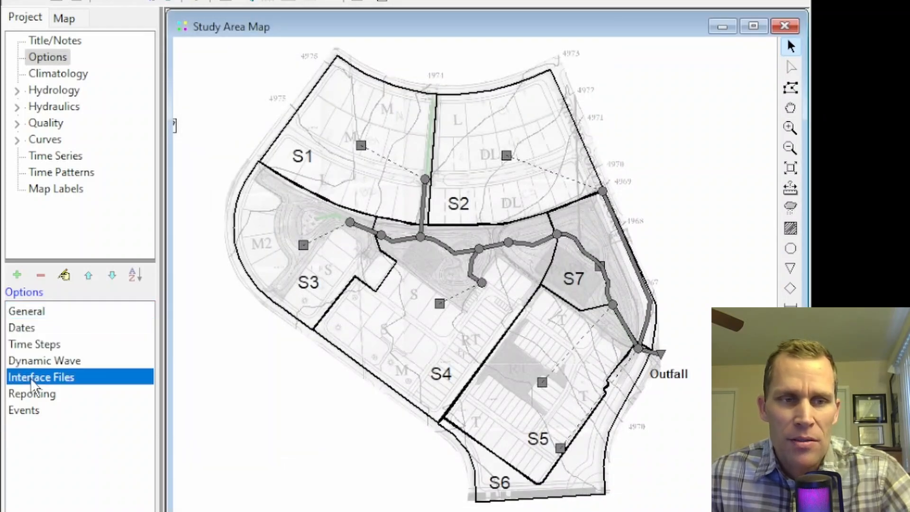
{"action": "left_click", "coordinate": [20, 349]}
{"action": "double_click", "coordinate": [23, 348]}
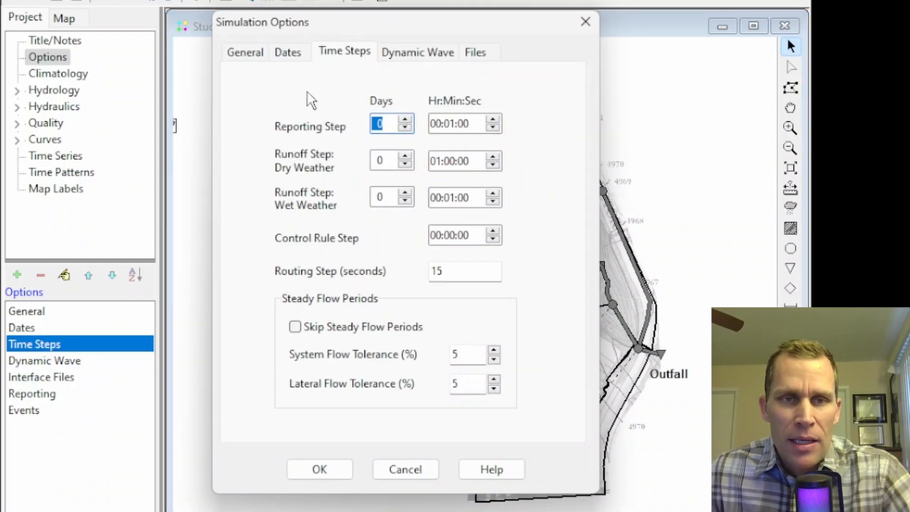
{"action": "left_click_drag", "start_coordinate": [361, 20], "coordinate": [342, 27]}
{"action": "left_click", "coordinate": [321, 59]}
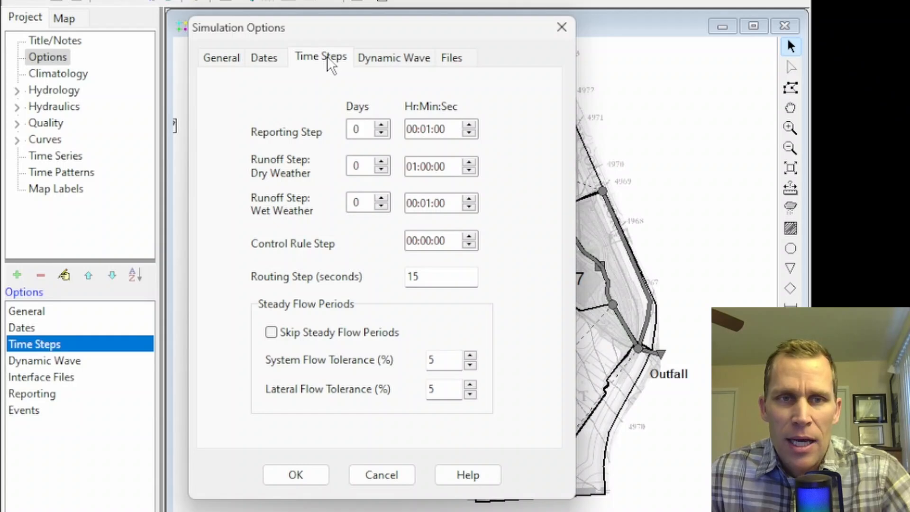
{"action": "left_click", "coordinate": [374, 56]}
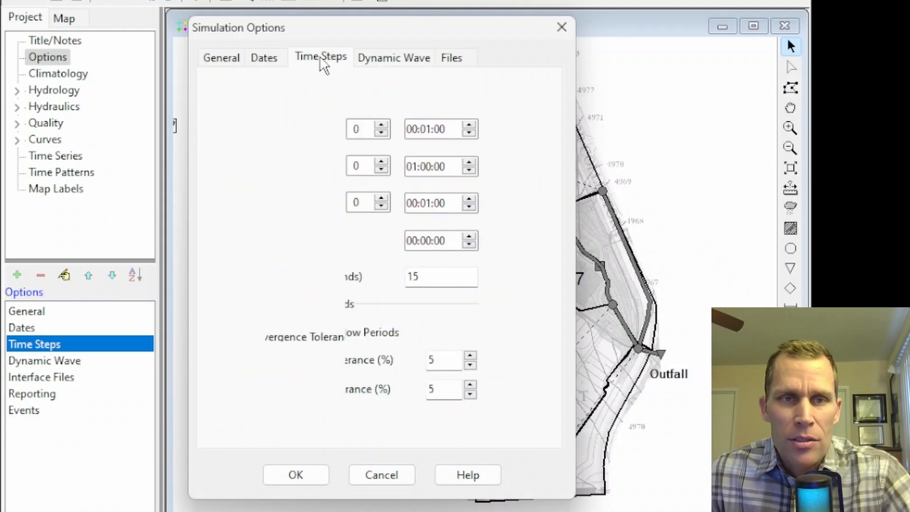
{"action": "left_click", "coordinate": [268, 59]}
{"action": "left_click", "coordinate": [222, 57]}
{"action": "mouse_move", "coordinate": [353, 23]}
{"action": "left_mouse_down"}
{"action": "mouse_move", "coordinate": [308, 30]}
{"action": "mouse_move", "coordinate": [353, 29]}
{"action": "left_mouse_up"}
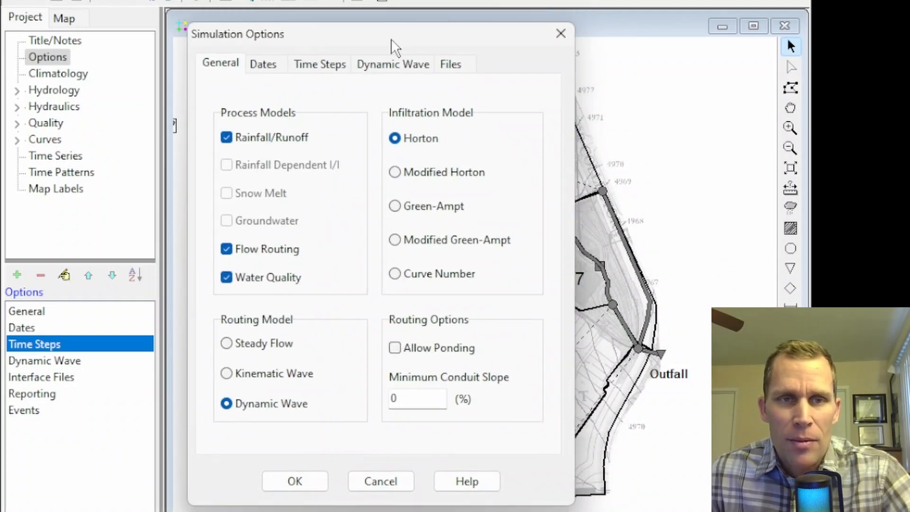
{"action": "left_click", "coordinate": [563, 32]}
Open the simulation options at the dates settings, check the time steps and general settings too, and close them
{"action": "left_click", "coordinate": [30, 333]}
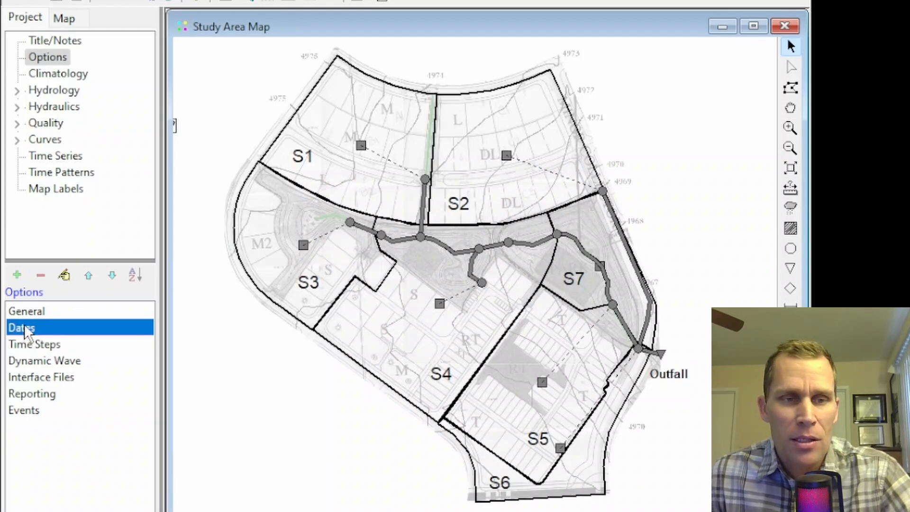
{"action": "left_click", "coordinate": [64, 274]}
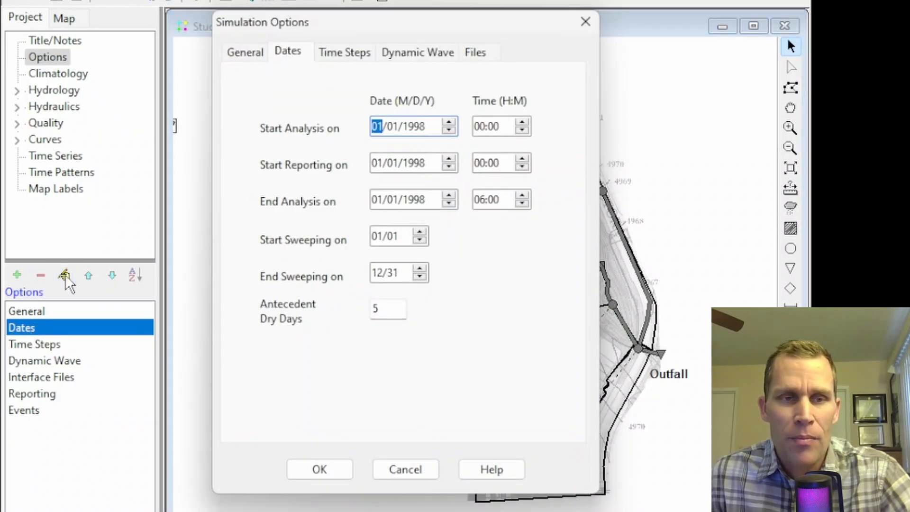
{"action": "left_click", "coordinate": [345, 55]}
{"action": "left_click", "coordinate": [290, 54]}
{"action": "left_click", "coordinate": [252, 53]}
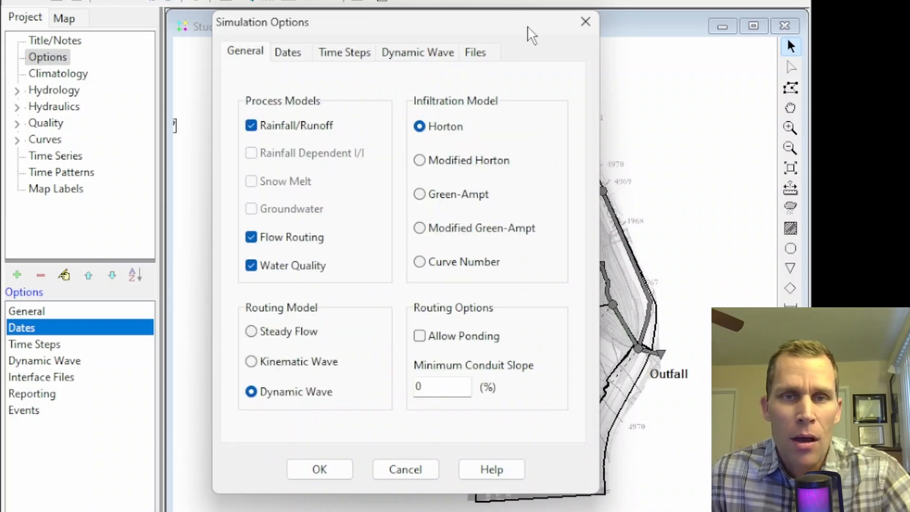
{"action": "left_click", "coordinate": [584, 22]}
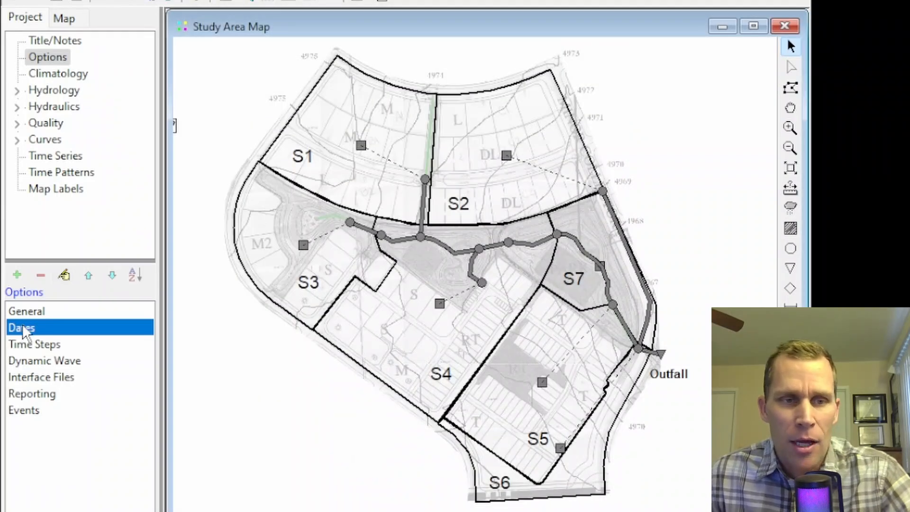
Open the reporting options to examine how objects are selected for detailed reporting, and close them
{"action": "left_click", "coordinate": [29, 398]}
{"action": "left_click", "coordinate": [28, 410]}
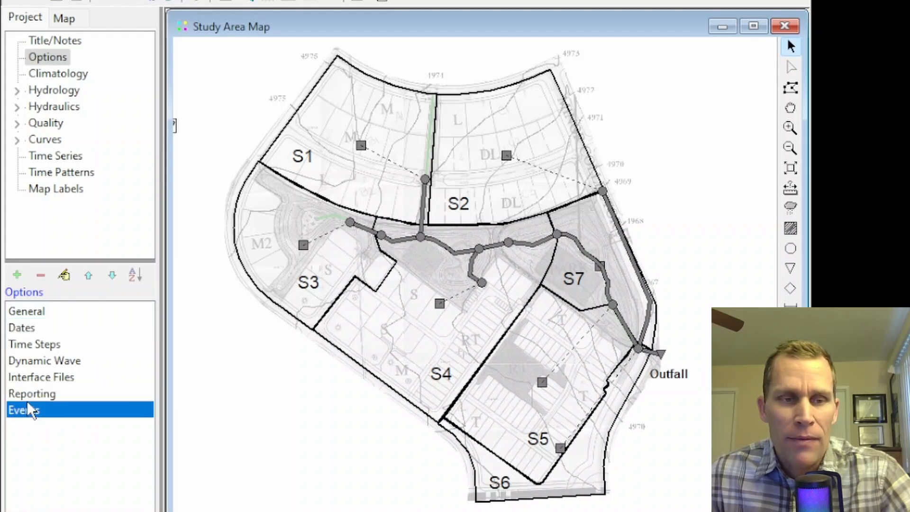
{"action": "double_click", "coordinate": [27, 395]}
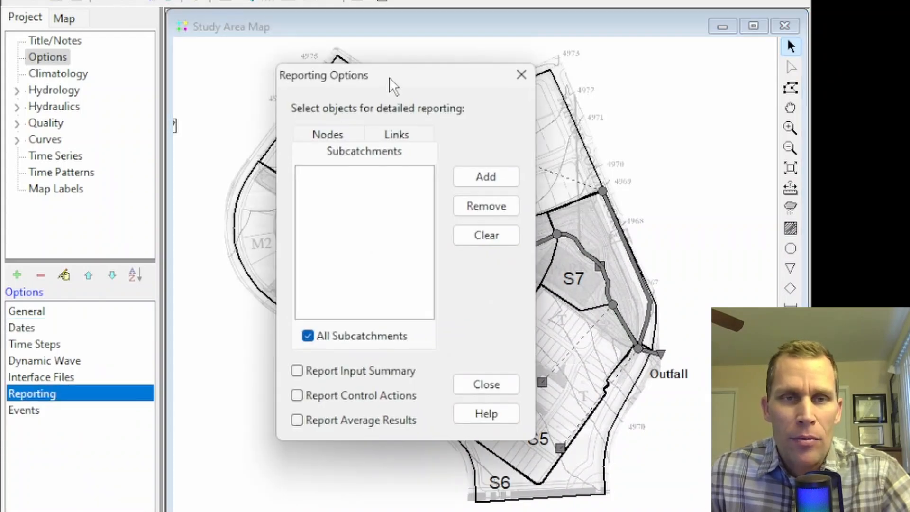
{"action": "left_click_drag", "start_coordinate": [389, 79], "coordinate": [333, 56]}
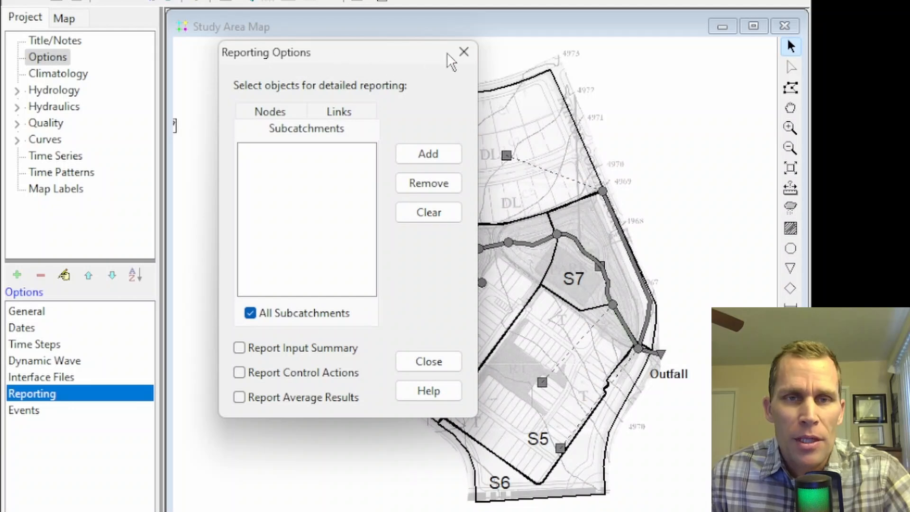
{"action": "left_click", "coordinate": [464, 52]}
Open the events editor to examine how hydraulic analysis is restricted to particular time periods, and close it
{"action": "double_click", "coordinate": [34, 409]}
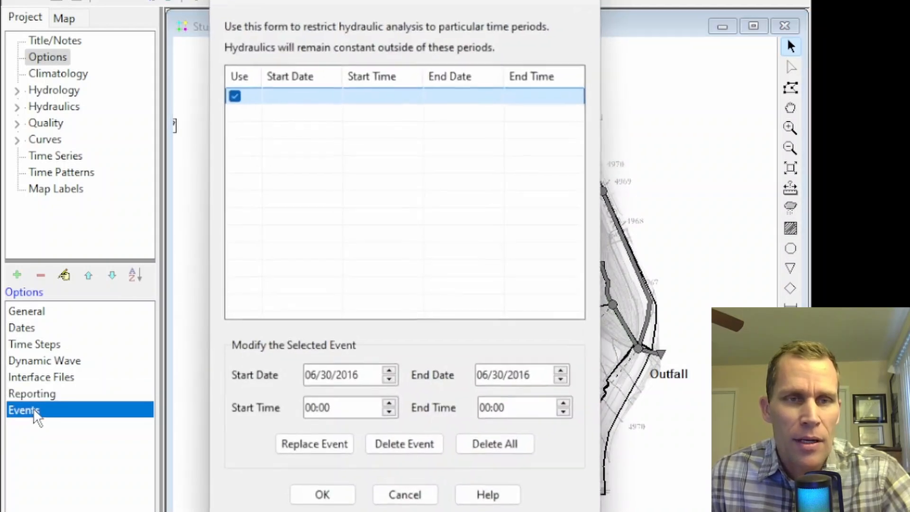
{"action": "left_click_drag", "start_coordinate": [294, 7], "coordinate": [275, 14]}
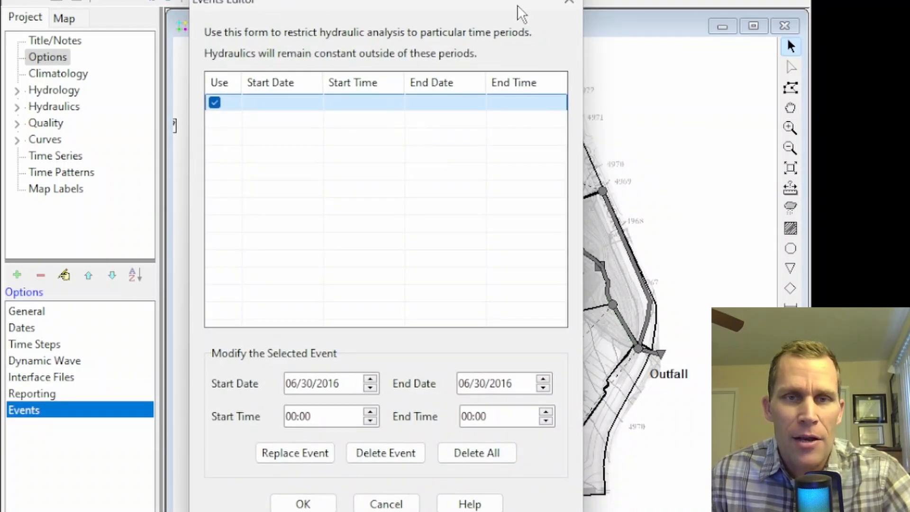
{"action": "left_click", "coordinate": [567, 6]}
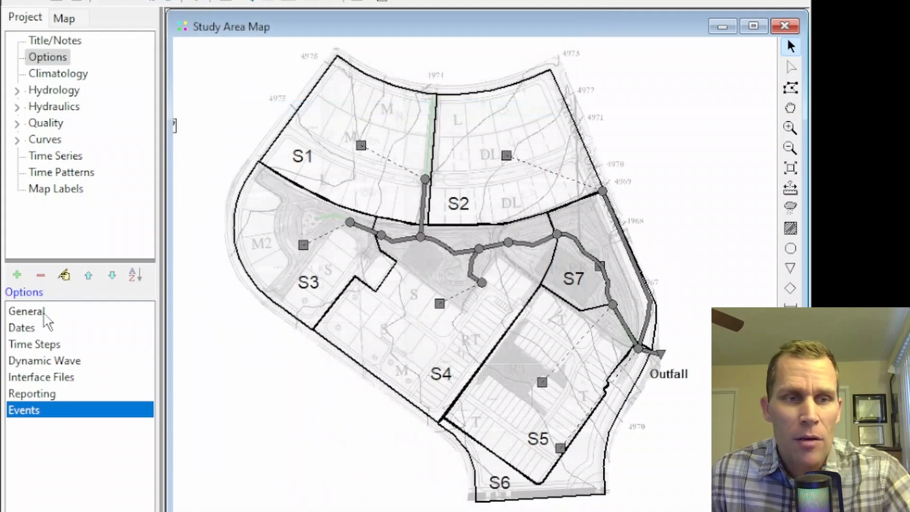
{"action": "left_click", "coordinate": [35, 312]}
{"action": "left_click", "coordinate": [33, 332]}
{"action": "left_click", "coordinate": [34, 344]}
{"action": "left_click", "coordinate": [29, 312]}
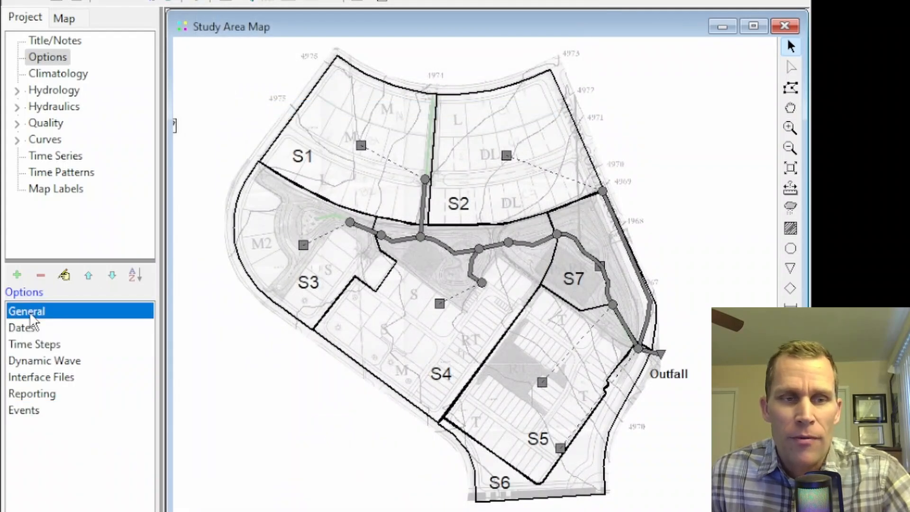
{"action": "left_click", "coordinate": [38, 377]}
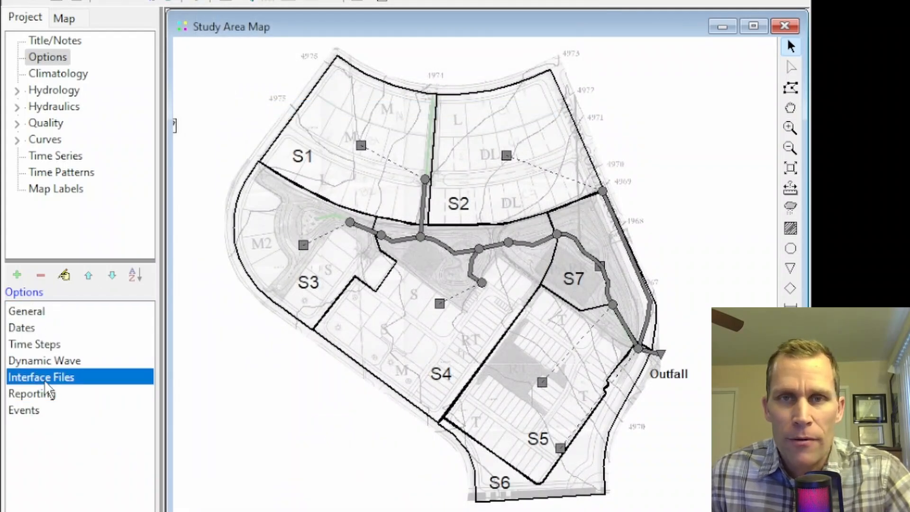
{"action": "left_click", "coordinate": [42, 398]}
{"action": "left_click", "coordinate": [35, 410]}
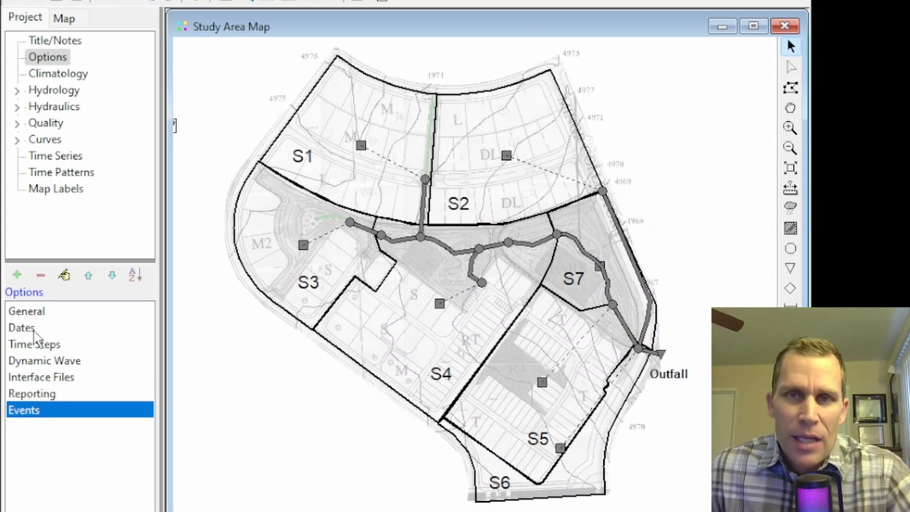
Open the general simulation options and switch the Rainfall/Runoff process model off and back on
{"action": "double_click", "coordinate": [34, 317]}
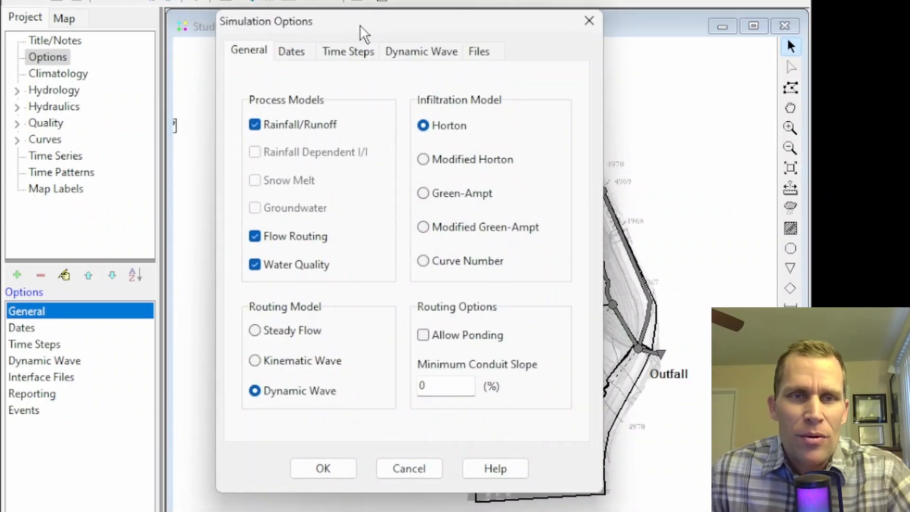
{"action": "left_click_drag", "start_coordinate": [359, 25], "coordinate": [340, 33]}
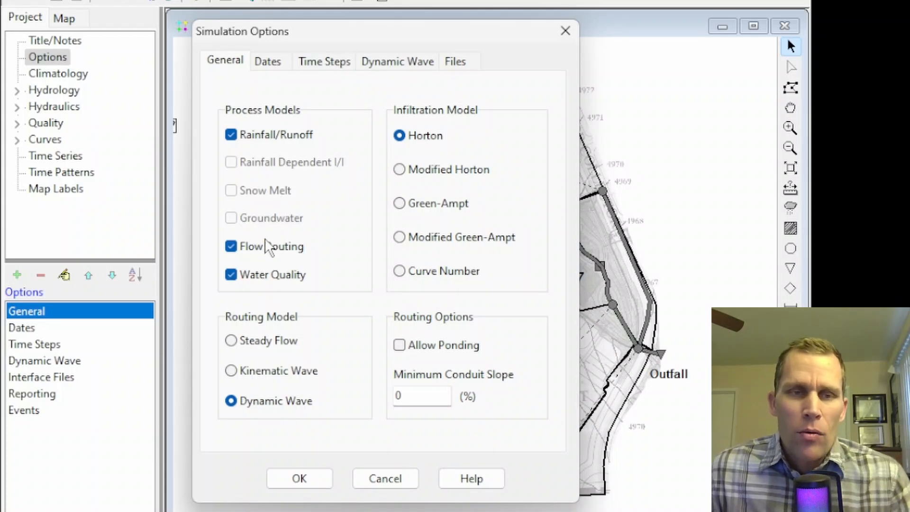
{"action": "left_click", "coordinate": [230, 136]}
{"action": "left_click", "coordinate": [231, 136]}
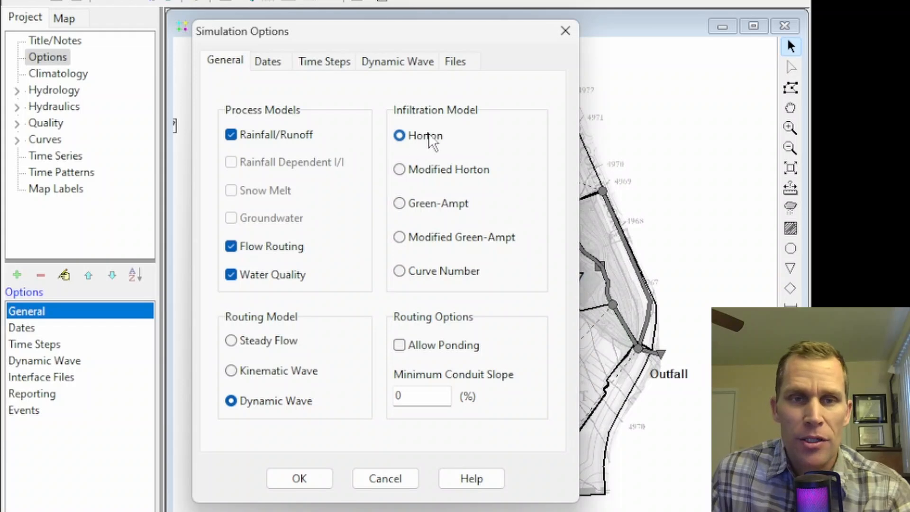
Try the Modified Horton, Green-Ampt, Modified Green-Ampt and Curve Number infiltration models in turn, and close the options without applying
{"action": "left_click", "coordinate": [398, 172]}
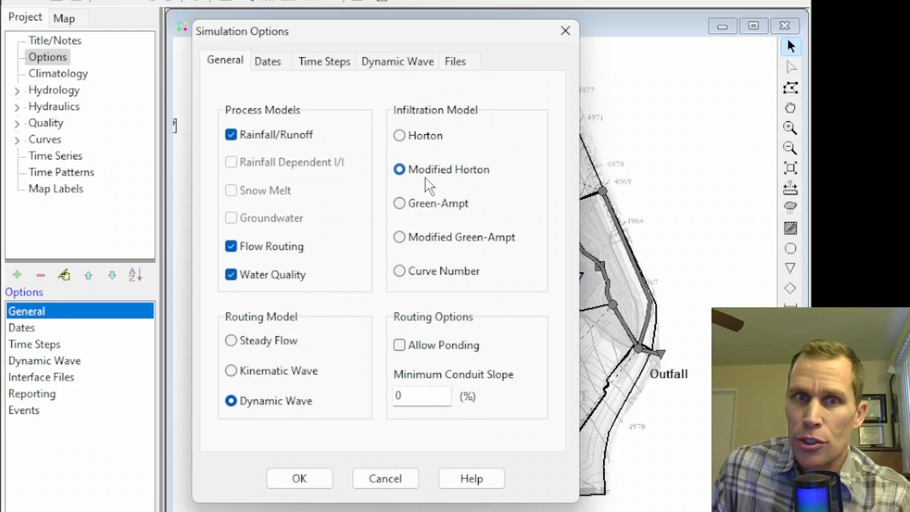
{"action": "left_click", "coordinate": [400, 203]}
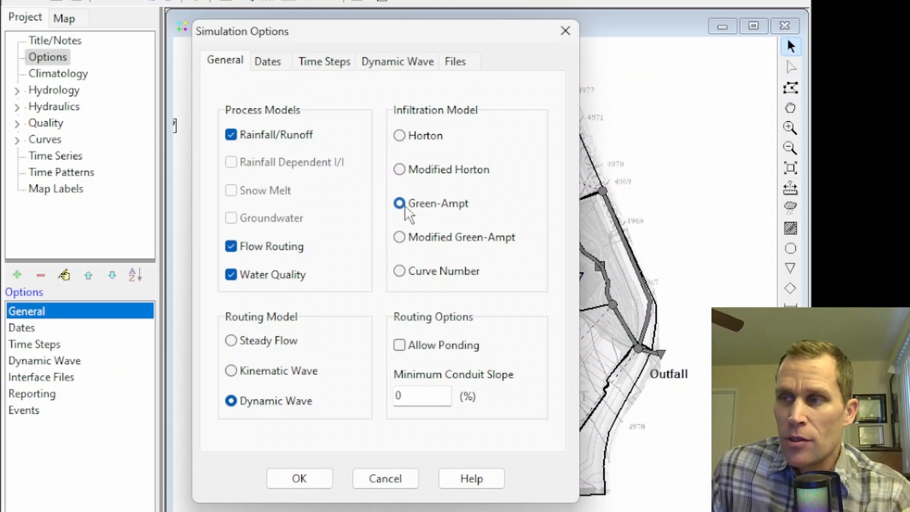
{"action": "left_click", "coordinate": [399, 239]}
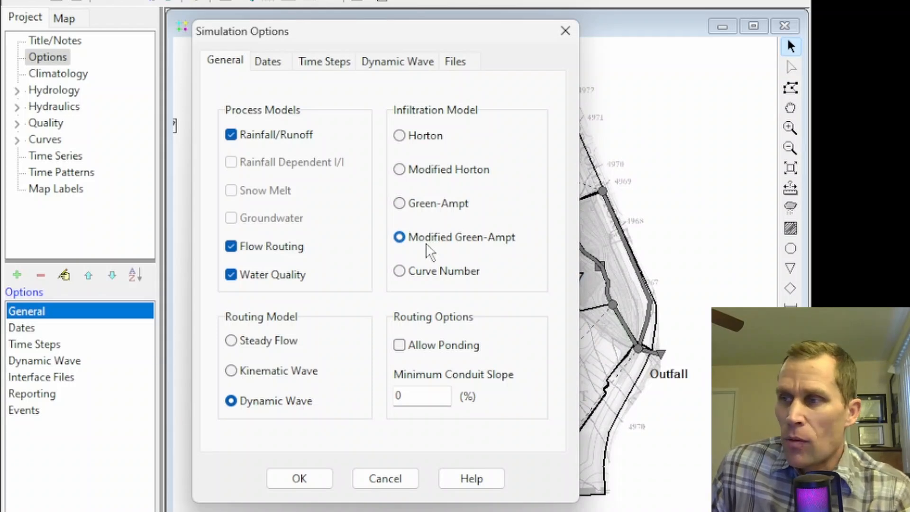
{"action": "left_click", "coordinate": [399, 271]}
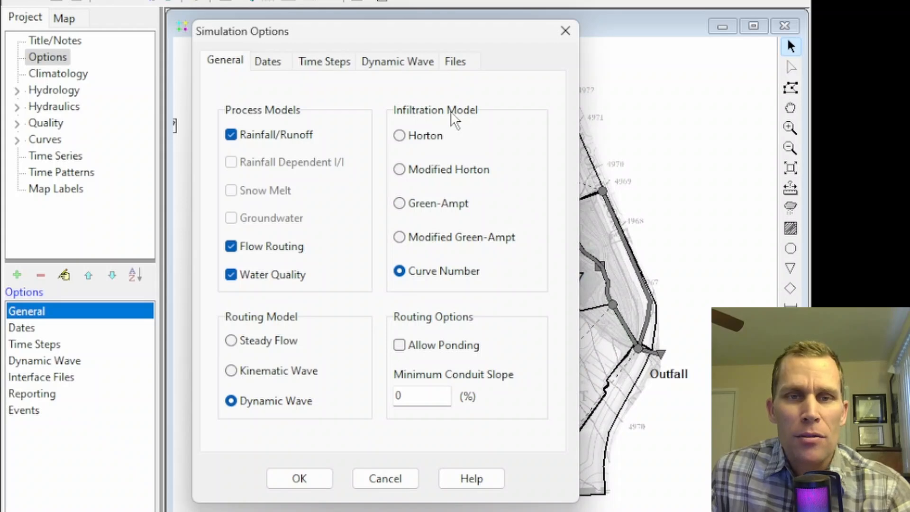
{"action": "left_click", "coordinate": [565, 30]}
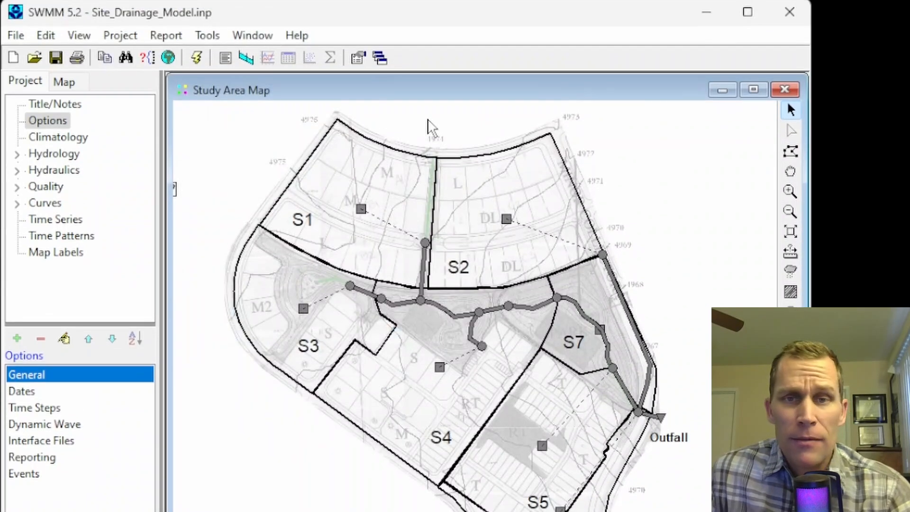
Open the project defaults and bring up the infiltration editor for the default subcatchment infiltration model
{"action": "left_click", "coordinate": [120, 38]}
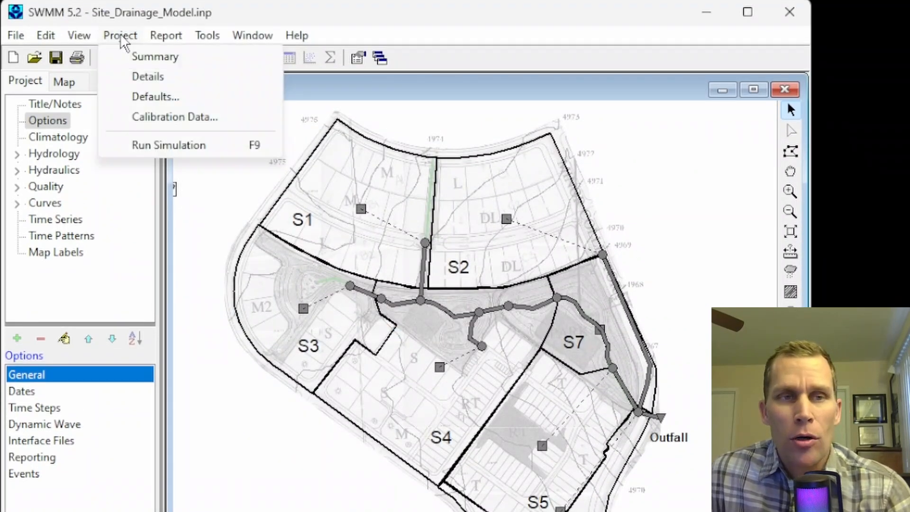
{"action": "left_click", "coordinate": [142, 96]}
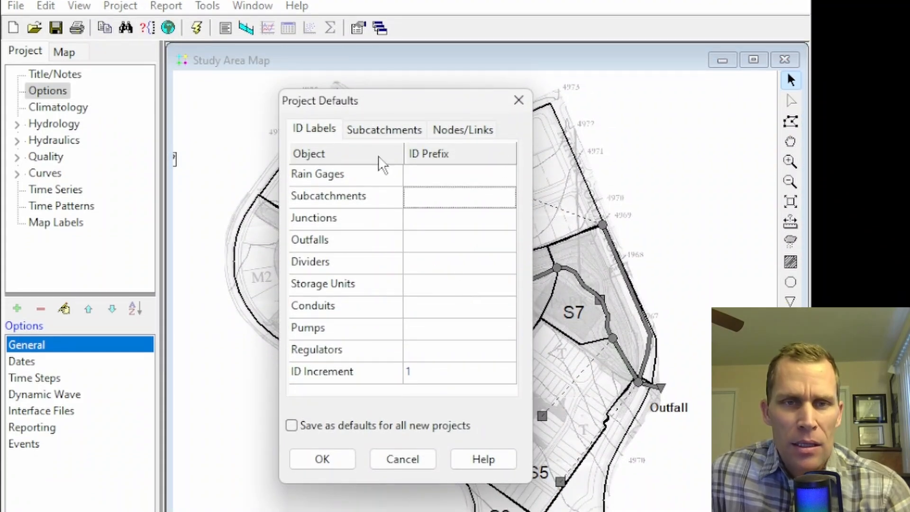
{"action": "left_click", "coordinate": [368, 140]}
{"action": "left_click_drag", "start_coordinate": [400, 108], "coordinate": [327, 113]}
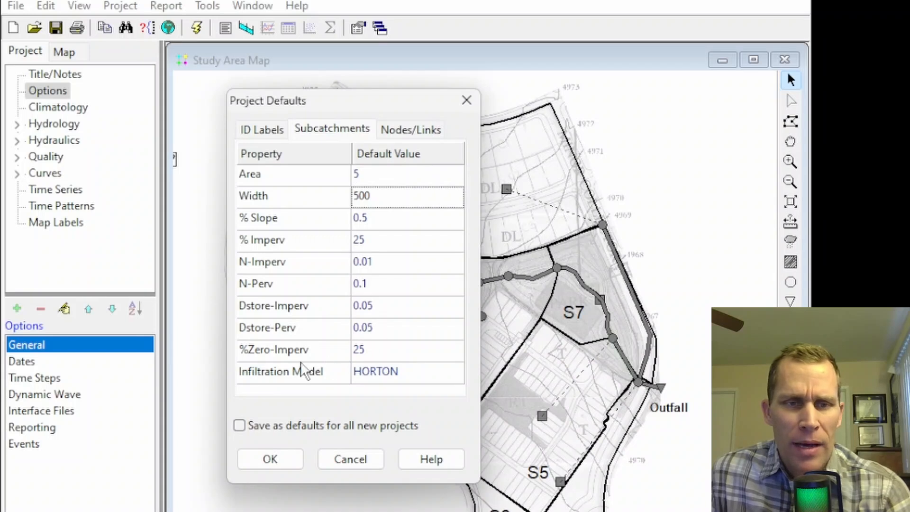
{"action": "left_click", "coordinate": [377, 369]}
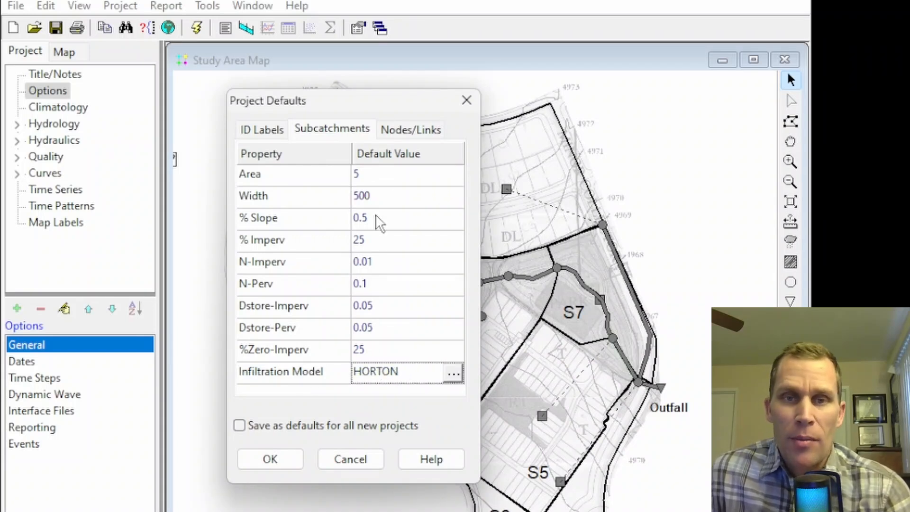
{"action": "left_click", "coordinate": [452, 370]}
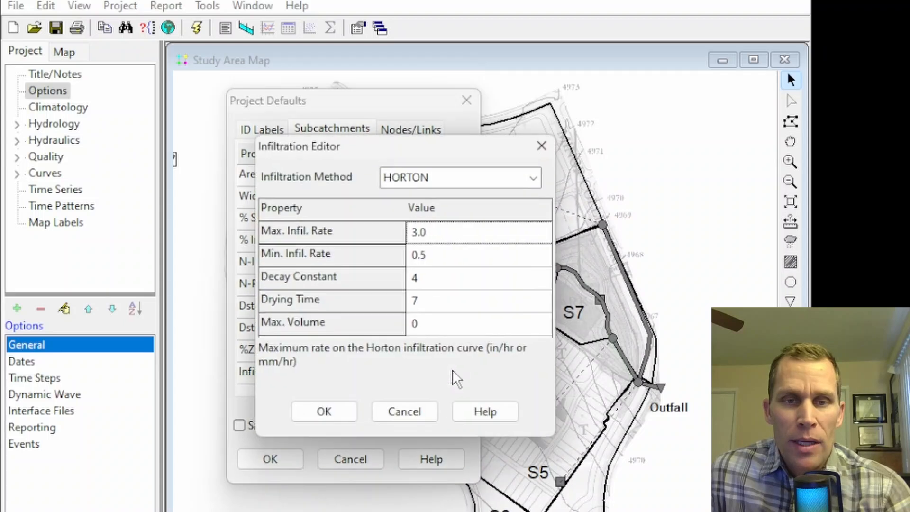
Try the MODIFIED_HORTON, GREEN_AMPT and CURVE_NUMBER infiltration methods to compare their parameters, and close the editor and project defaults without applying
{"action": "left_click", "coordinate": [504, 177]}
{"action": "left_click", "coordinate": [456, 213]}
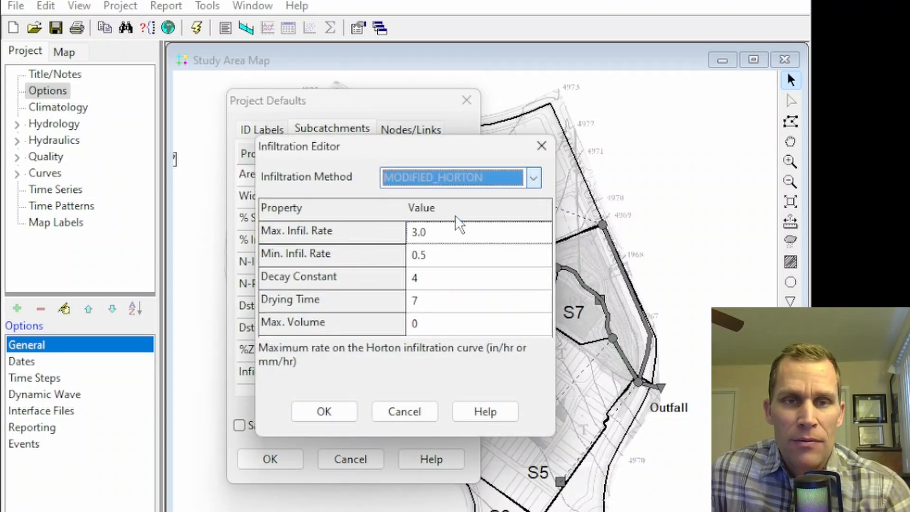
{"action": "key", "text": "alt+Down"}
{"action": "left_click", "coordinate": [457, 231]}
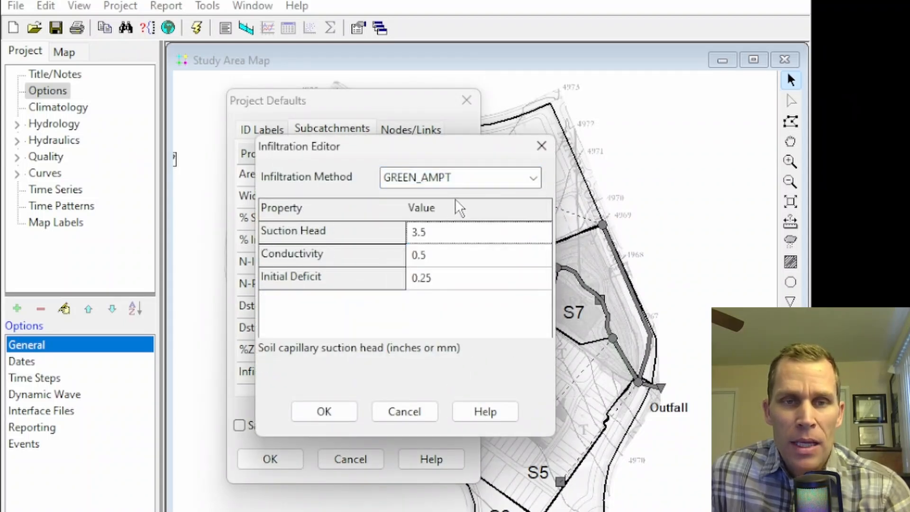
{"action": "left_click", "coordinate": [388, 183]}
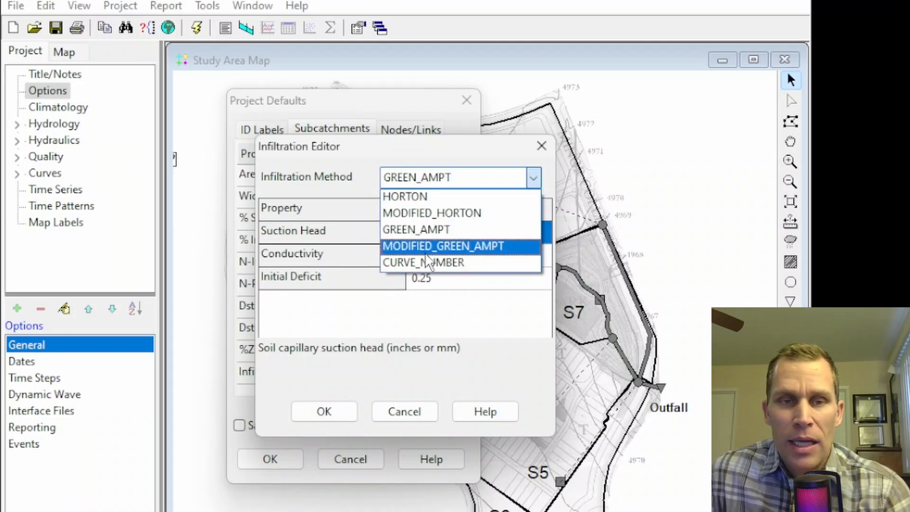
{"action": "left_click", "coordinate": [428, 262]}
{"action": "left_click", "coordinate": [442, 257]}
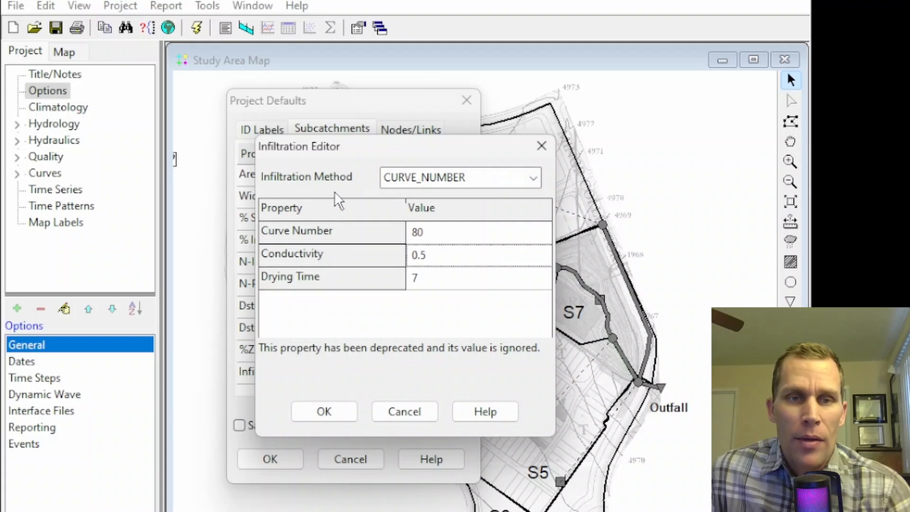
{"action": "left_click", "coordinate": [541, 146]}
{"action": "left_click", "coordinate": [465, 107]}
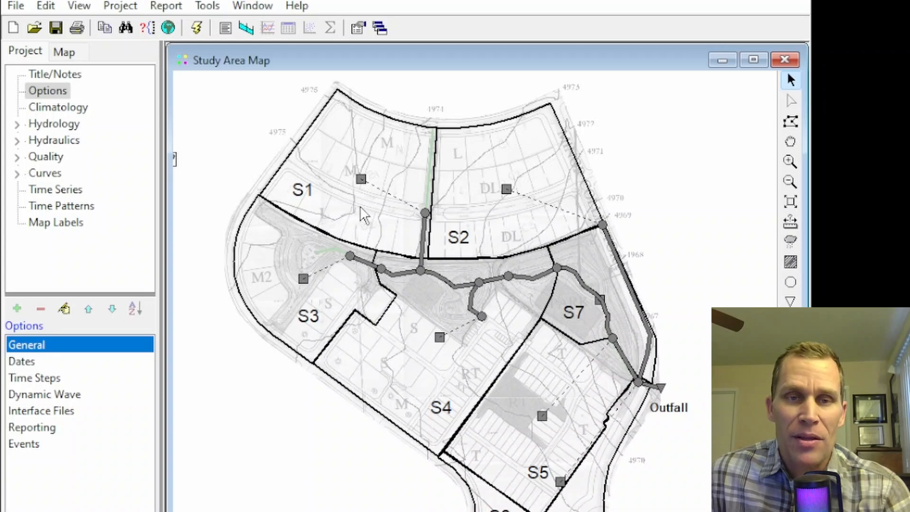
Open the properties of subcatchment S1 and go down to its infiltration data
{"action": "left_click", "coordinate": [361, 179]}
{"action": "right_click", "coordinate": [360, 179]}
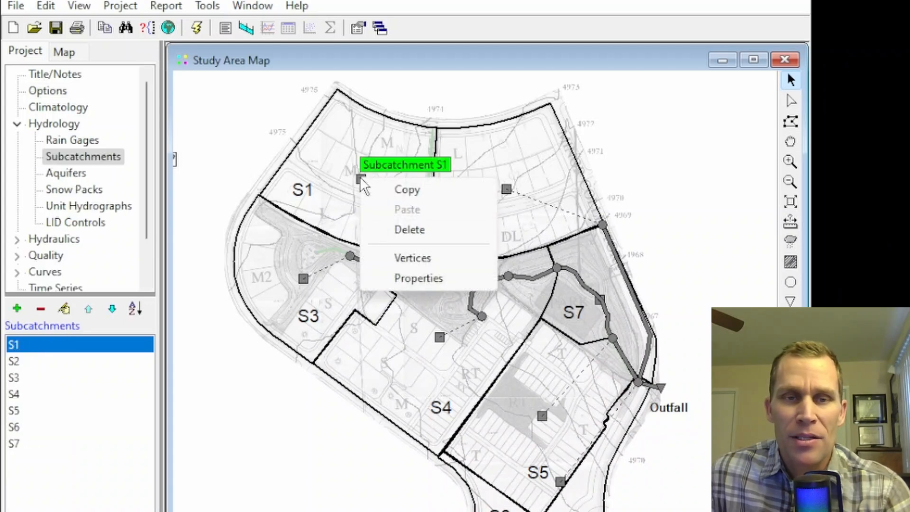
{"action": "left_click", "coordinate": [400, 277]}
{"action": "left_click_drag", "start_coordinate": [331, 63], "coordinate": [341, 64]}
{"action": "key", "text": "Down"}
{"action": "key", "text": "Down"}
{"action": "key", "text": "Down"}
{"action": "key", "text": "Down"}
{"action": "key", "text": "Down"}
{"action": "key", "text": "Down"}
{"action": "key", "text": "Down"}
{"action": "key", "text": "Down"}
{"action": "key", "text": "Down"}
{"action": "key", "text": "Down"}
{"action": "key", "text": "Down"}
{"action": "key", "text": "Down"}
{"action": "key", "text": "Down"}
{"action": "key", "text": "Down"}
{"action": "key", "text": "Down"}
{"action": "key", "text": "Down"}
{"action": "key", "text": "Down"}
{"action": "key", "text": "Down"}
{"action": "key", "text": "Down"}
{"action": "key", "text": "Down"}
{"action": "key", "text": "Down"}
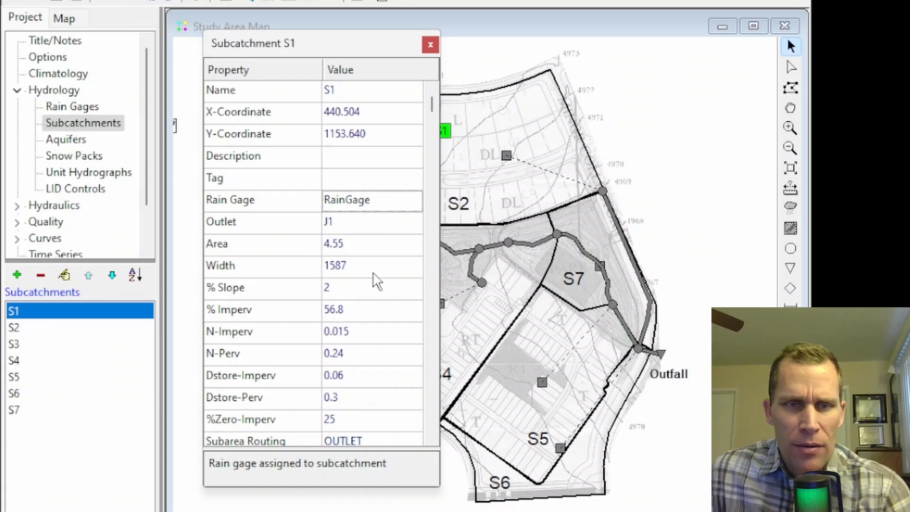
Open the infiltration editor of subcatchment S1 to examine the available methods, keep HORTON, and close the editor and the properties
{"action": "left_click", "coordinate": [368, 356]}
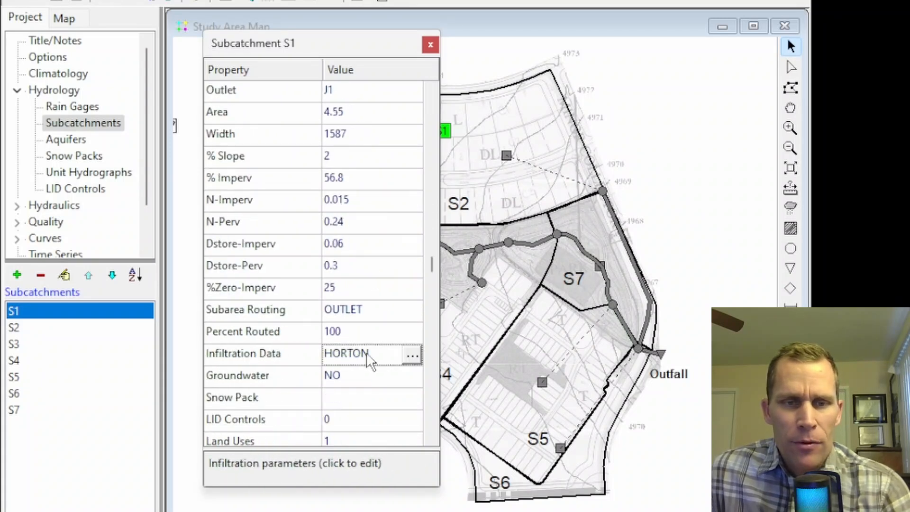
{"action": "left_click", "coordinate": [411, 356]}
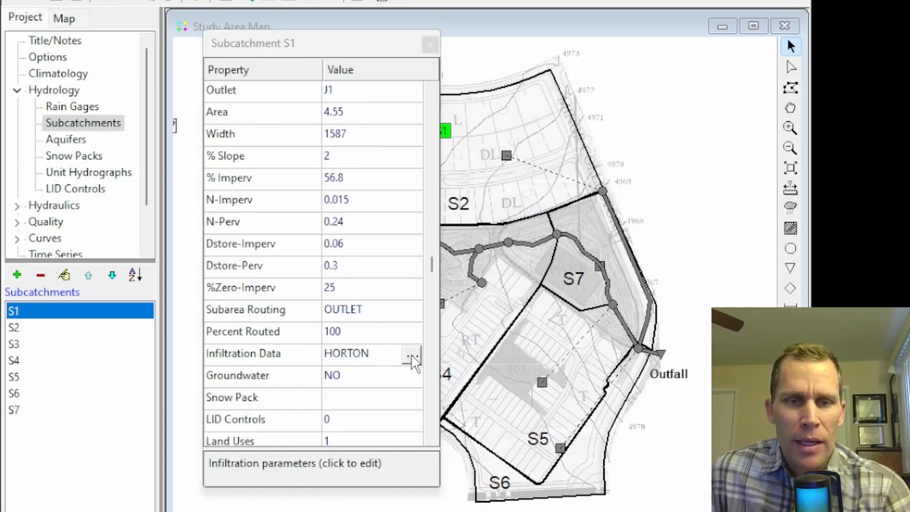
{"action": "left_click", "coordinate": [439, 150]}
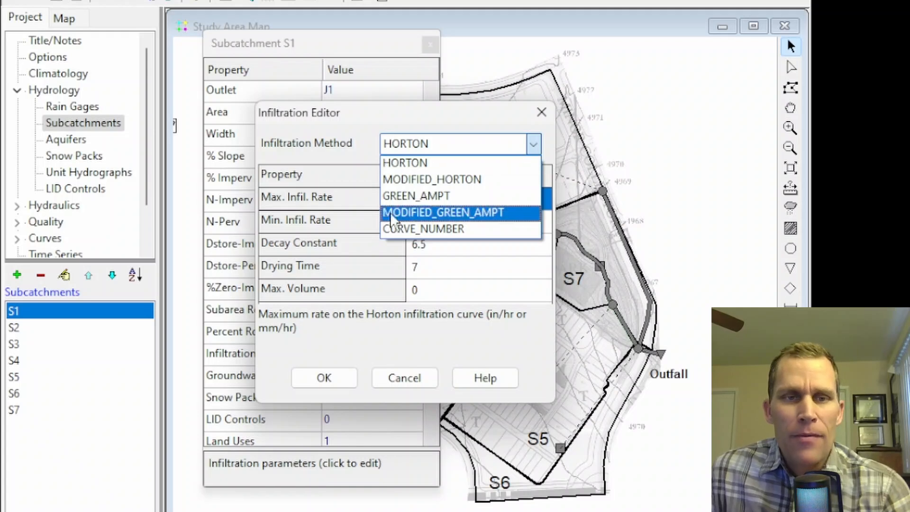
{"action": "left_click", "coordinate": [438, 159]}
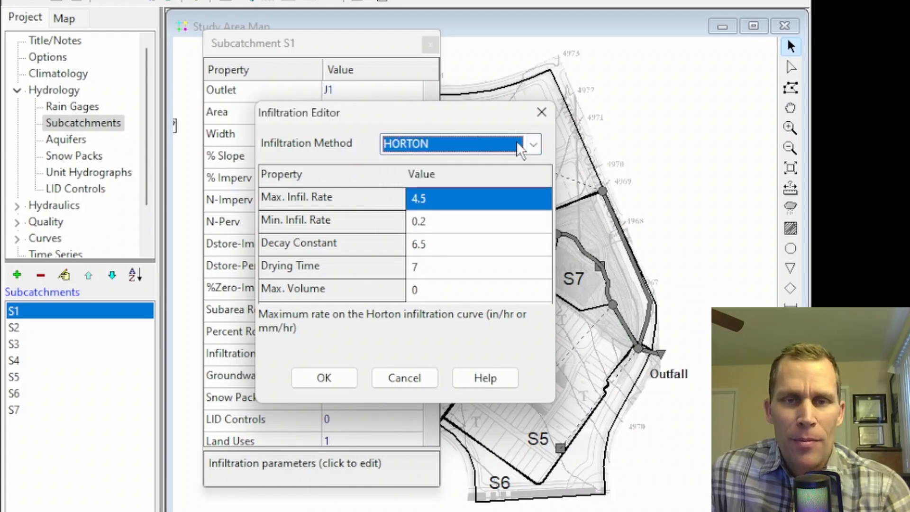
{"action": "left_click", "coordinate": [541, 112]}
{"action": "left_click", "coordinate": [430, 44]}
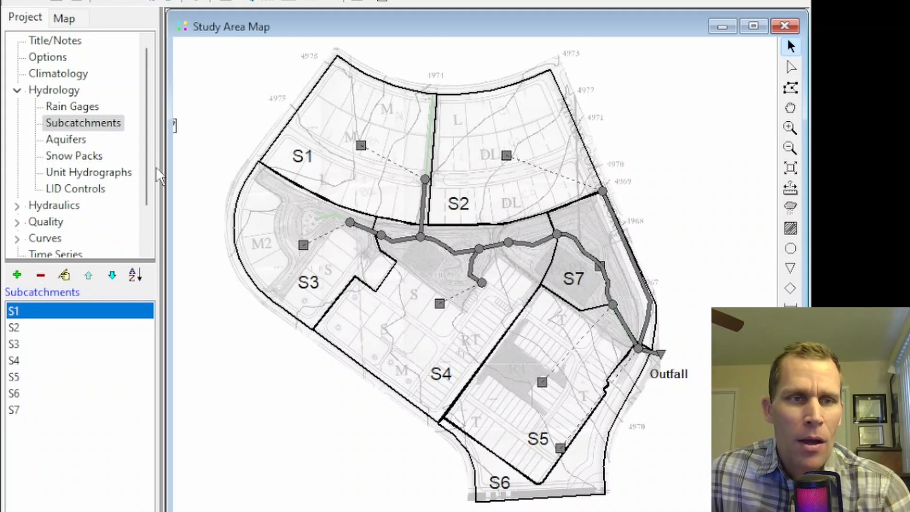
Open the general simulation options and try the Steady Flow and Kinematic Wave routing models, returning to Dynamic Wave
{"action": "left_click", "coordinate": [53, 61]}
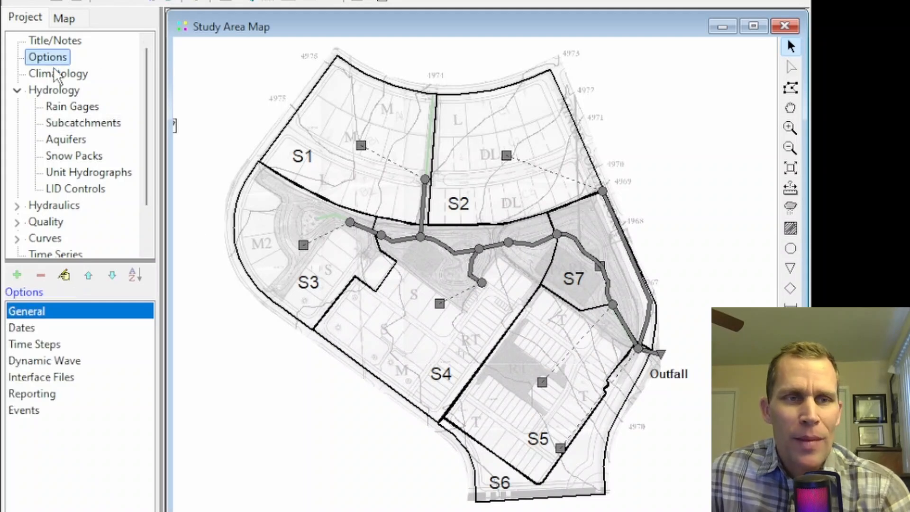
{"action": "double_click", "coordinate": [37, 309]}
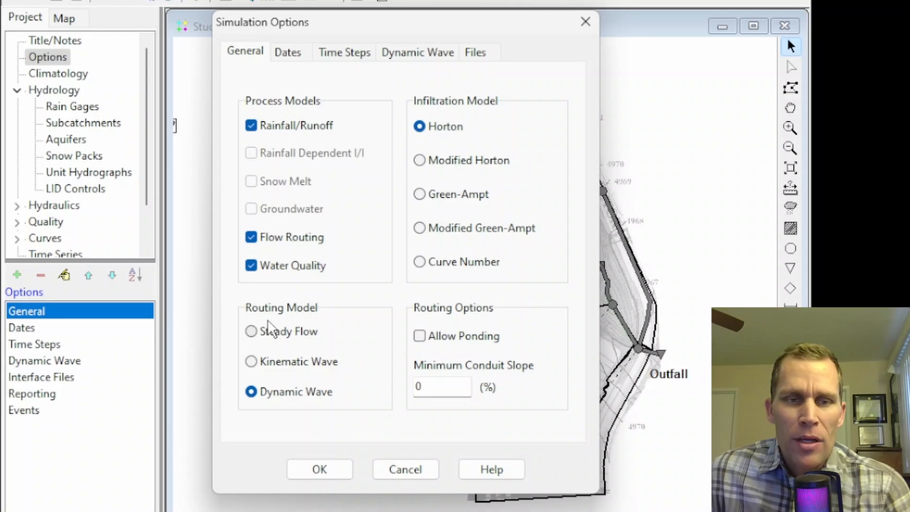
{"action": "left_click", "coordinate": [251, 331]}
{"action": "left_click", "coordinate": [251, 361]}
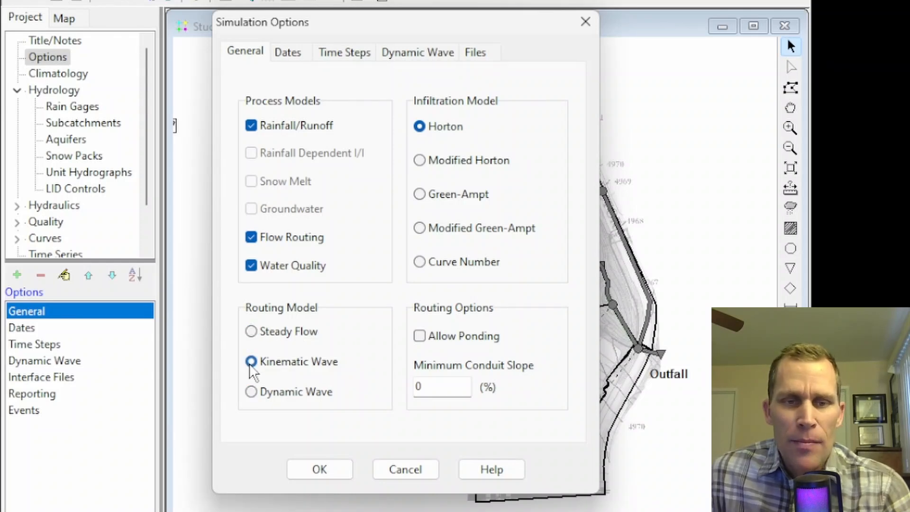
{"action": "left_click", "coordinate": [260, 392]}
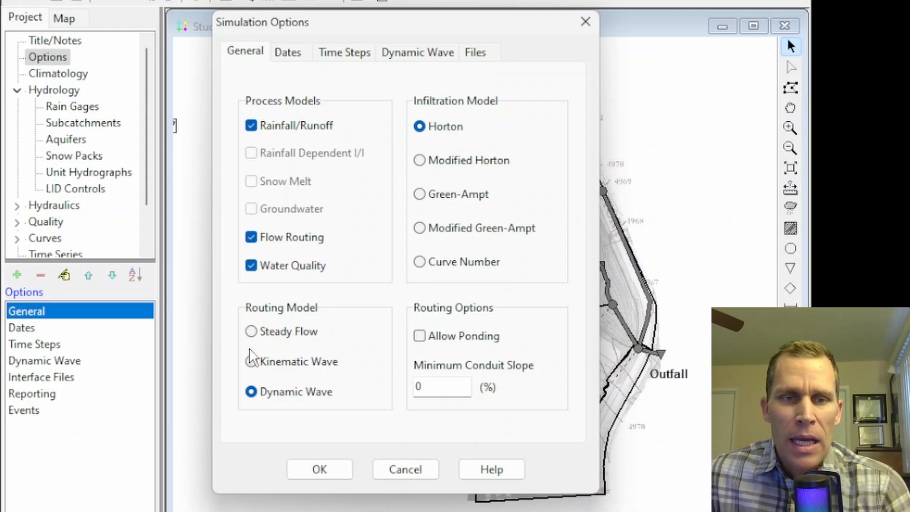
{"action": "left_click", "coordinate": [252, 332]}
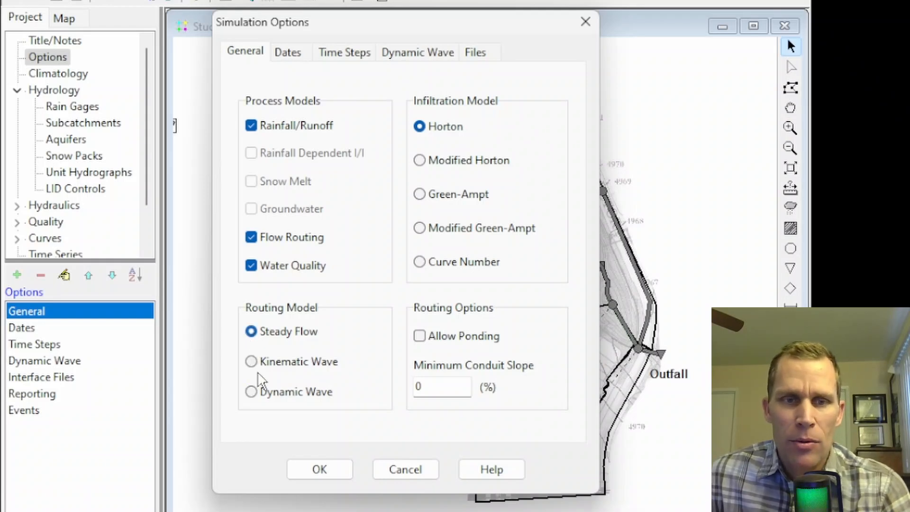
{"action": "left_click", "coordinate": [251, 392]}
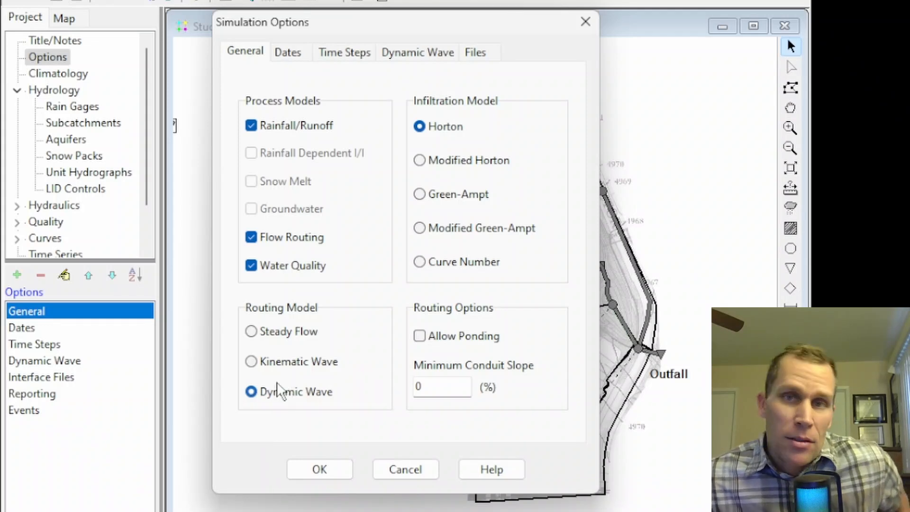
Go through the Steady Flow and Kinematic Wave routing models once more and reselect Dynamic Wave
{"action": "left_click", "coordinate": [251, 331]}
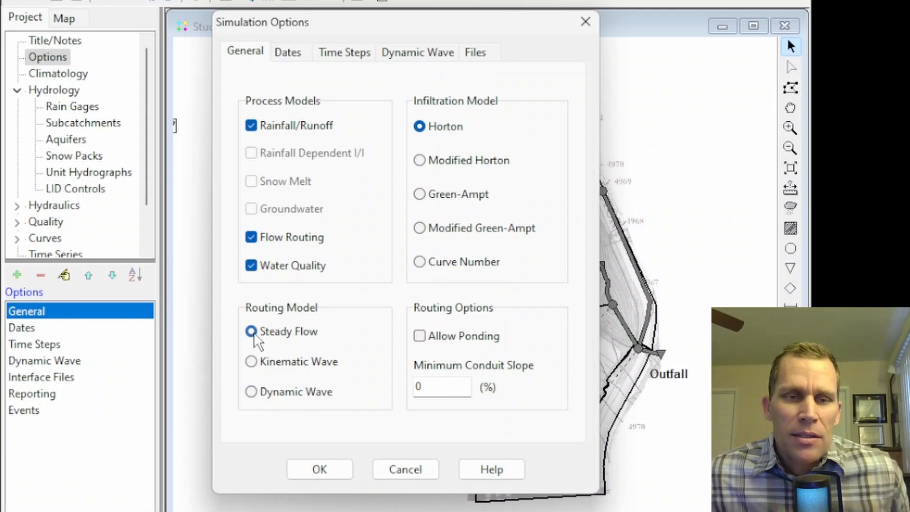
{"action": "left_click", "coordinate": [249, 361]}
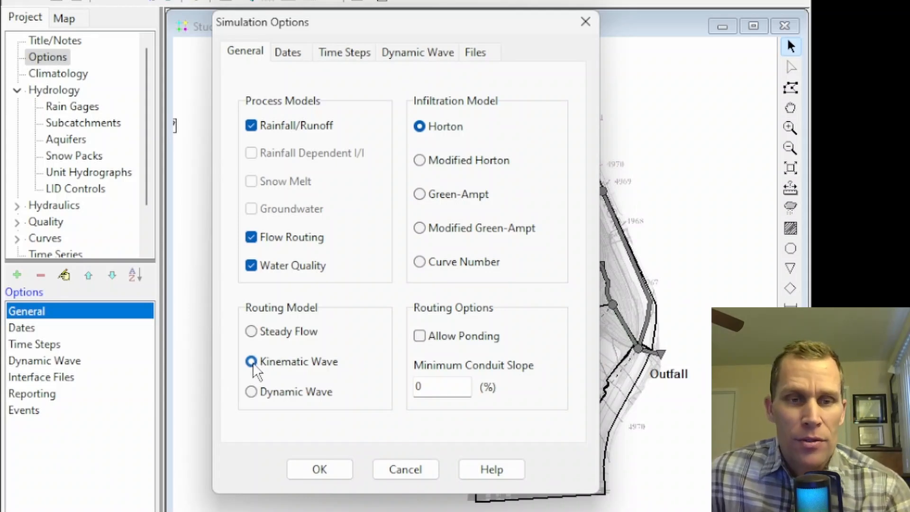
{"action": "left_click", "coordinate": [248, 392]}
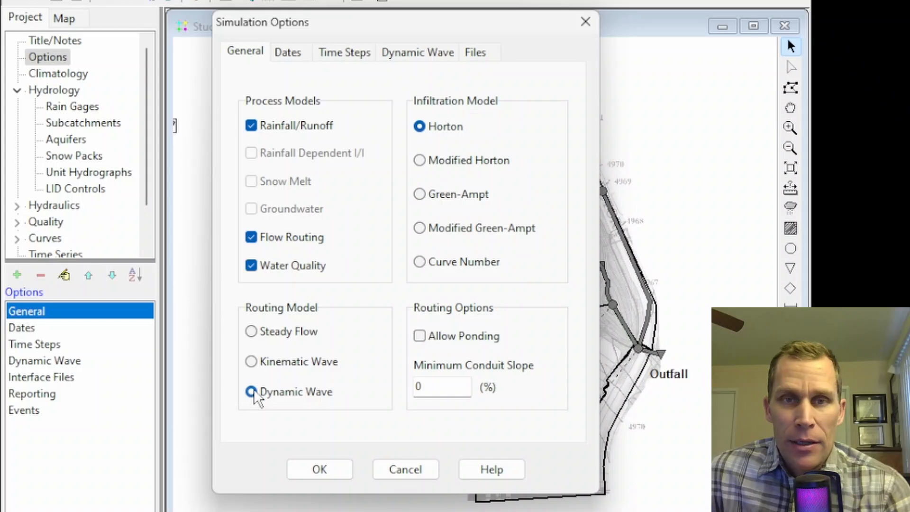
Examine the dynamic wave settings and the general routing options, and close the simulation options
{"action": "left_click", "coordinate": [431, 52]}
{"action": "left_click", "coordinate": [245, 55]}
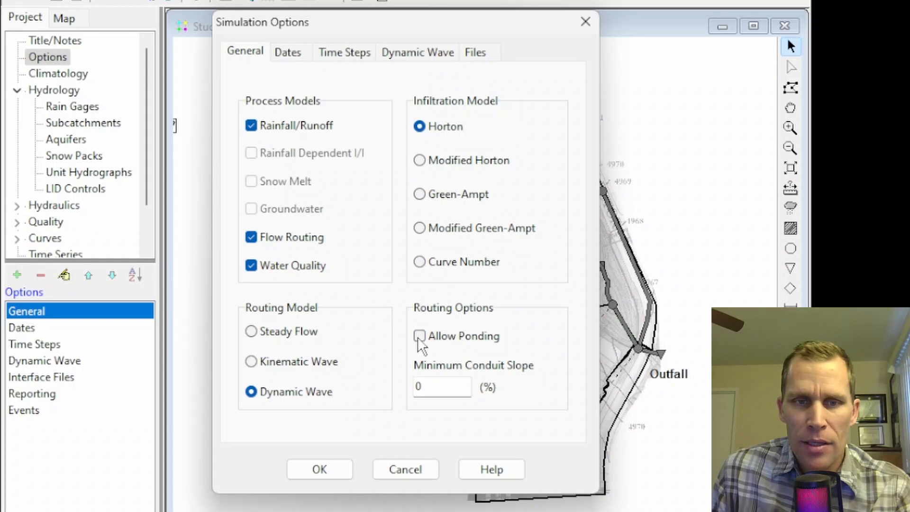
{"action": "left_click", "coordinate": [584, 22]}
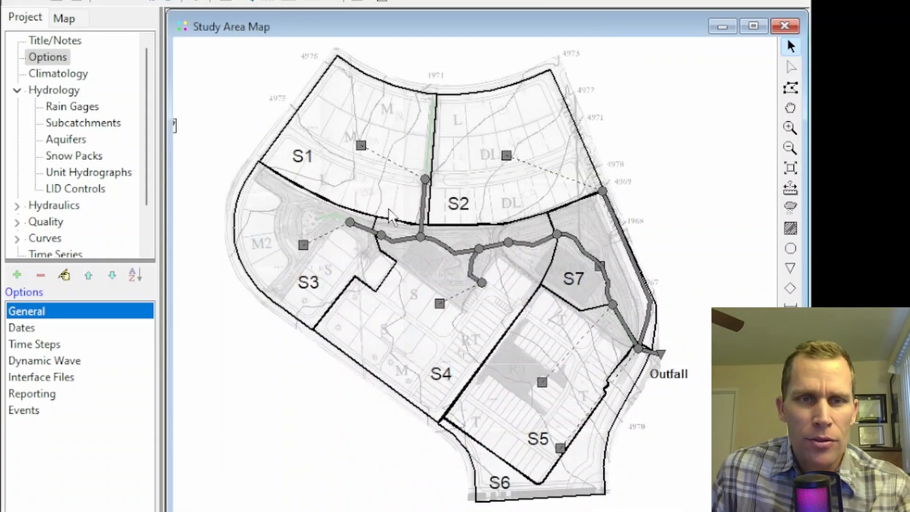
Open the properties of junction J3 to examine its ponded area setting, and close them
{"action": "left_click", "coordinate": [351, 220]}
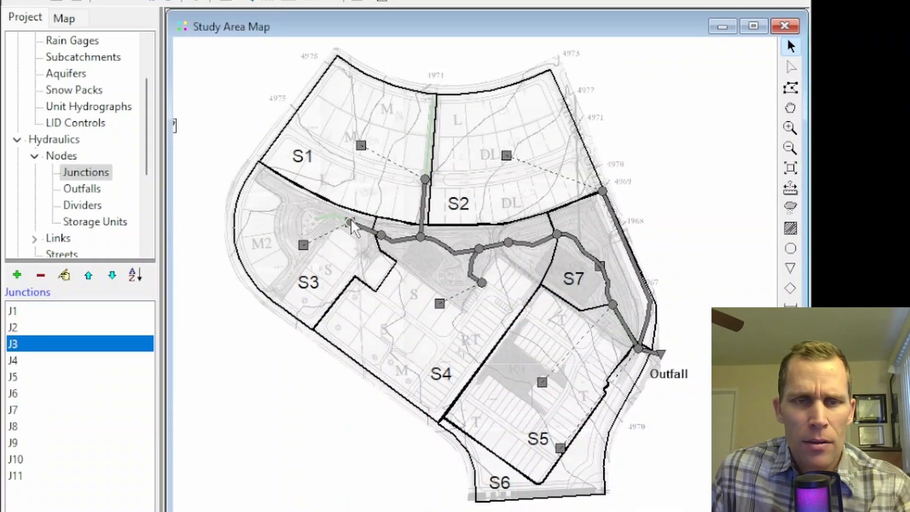
{"action": "right_click", "coordinate": [351, 219]}
{"action": "left_click", "coordinate": [382, 320]}
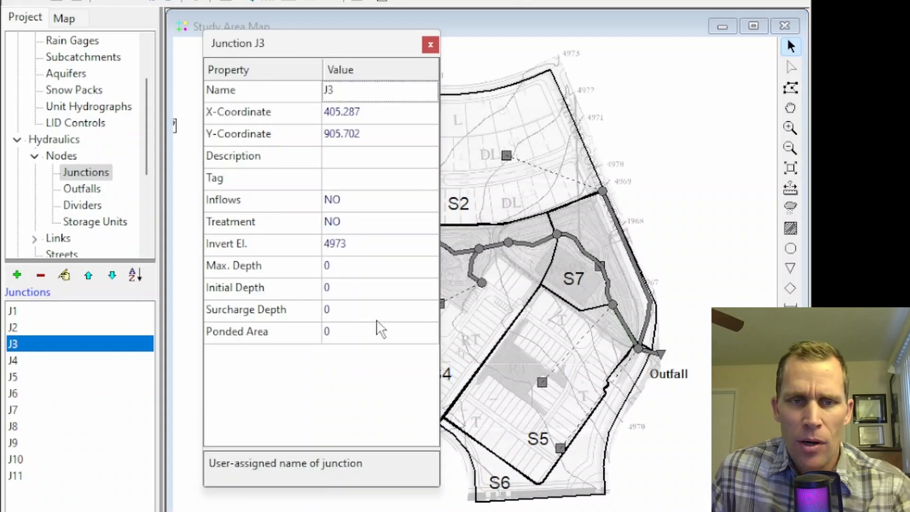
{"action": "left_click", "coordinate": [350, 330]}
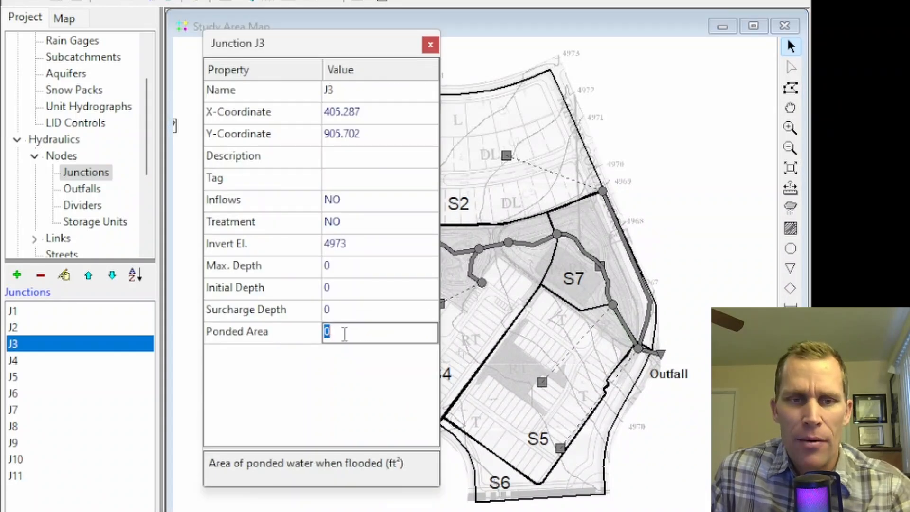
{"action": "left_click", "coordinate": [344, 333]}
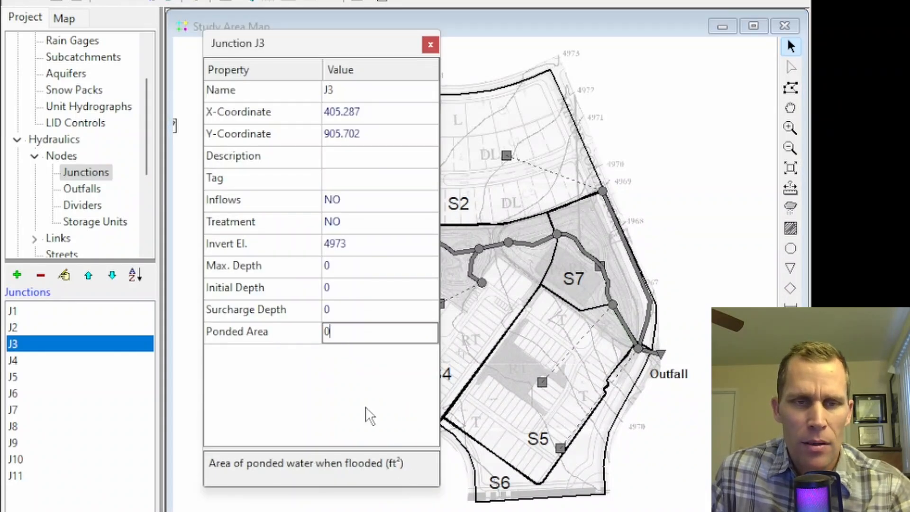
{"action": "left_click", "coordinate": [430, 45]}
Reopen the general simulation options and examine the minimum conduit slope setting
{"action": "scroll", "coordinate": [59, 73], "scroll_direction": "up", "scroll_amount": 2}
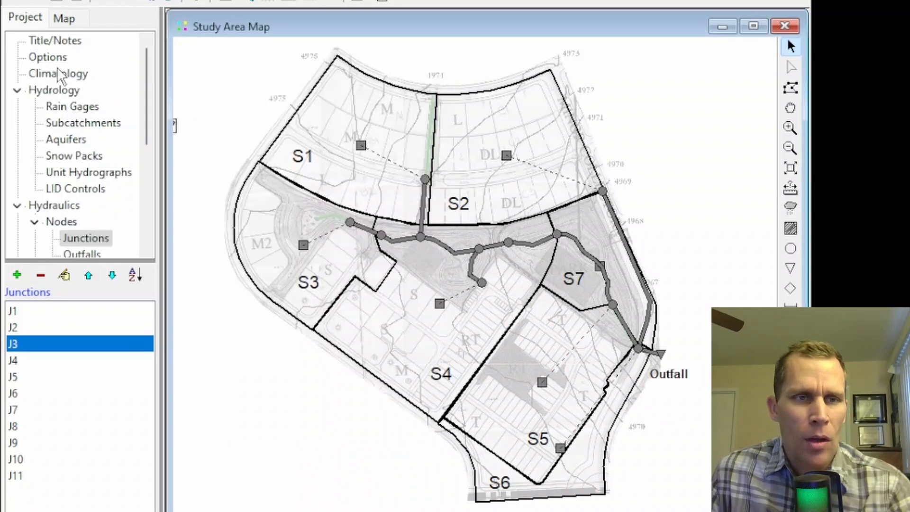
{"action": "left_click", "coordinate": [48, 57]}
{"action": "double_click", "coordinate": [24, 308]}
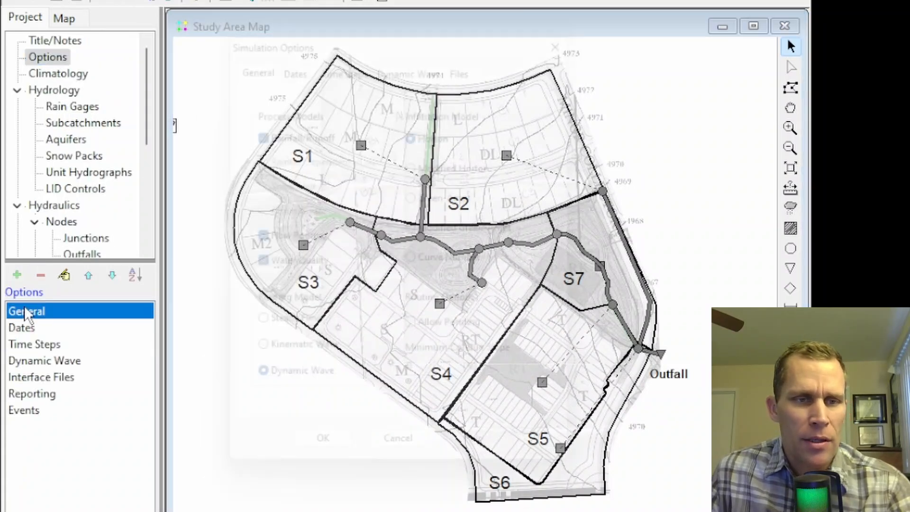
{"action": "double_click", "coordinate": [434, 389]}
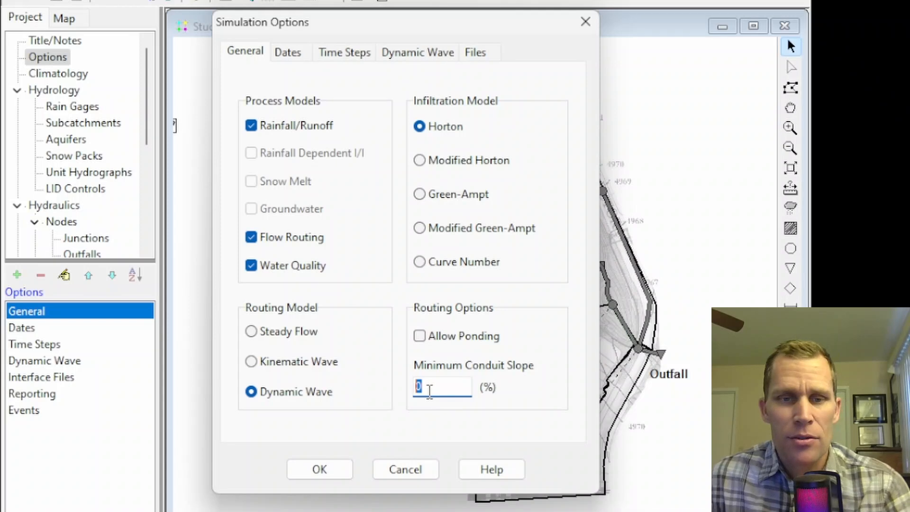
Examine the start and end analysis dates and times in the simulation options
{"action": "left_click", "coordinate": [288, 52]}
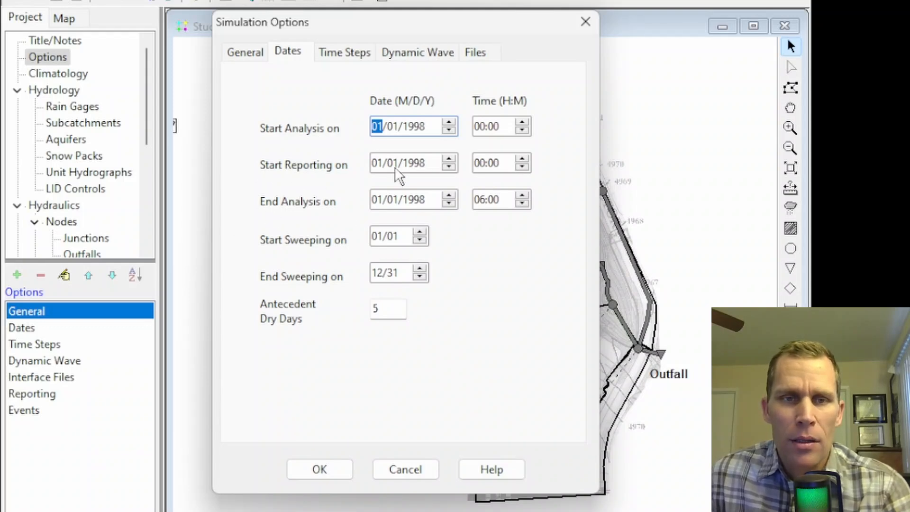
{"action": "left_click", "coordinate": [433, 123]}
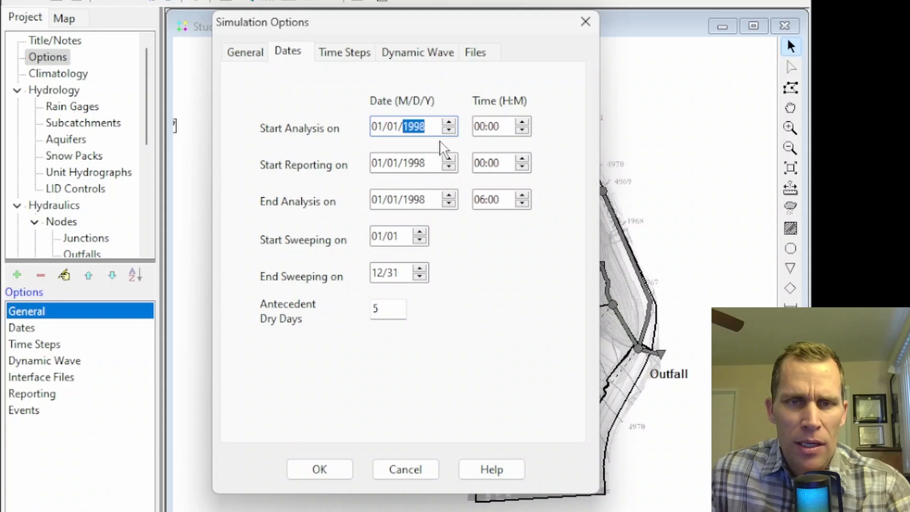
{"action": "left_click", "coordinate": [436, 195]}
{"action": "left_click", "coordinate": [425, 125]}
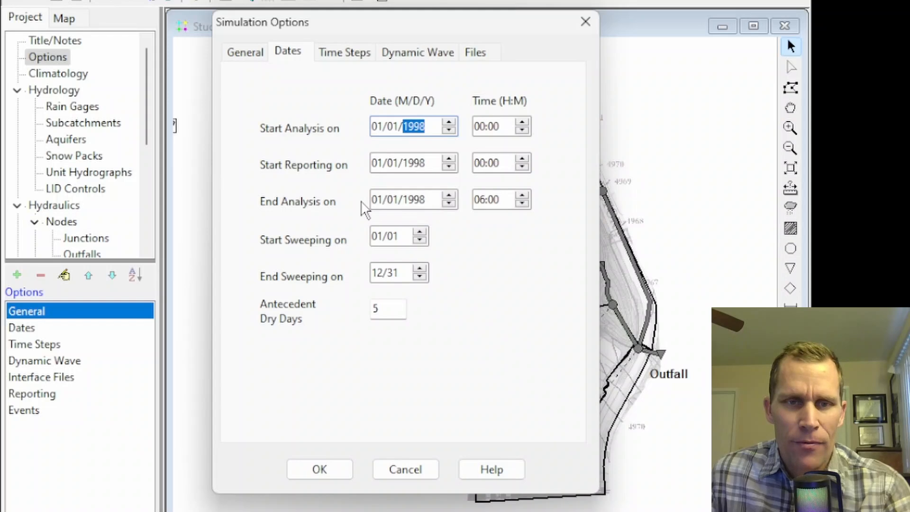
{"action": "left_click", "coordinate": [514, 203]}
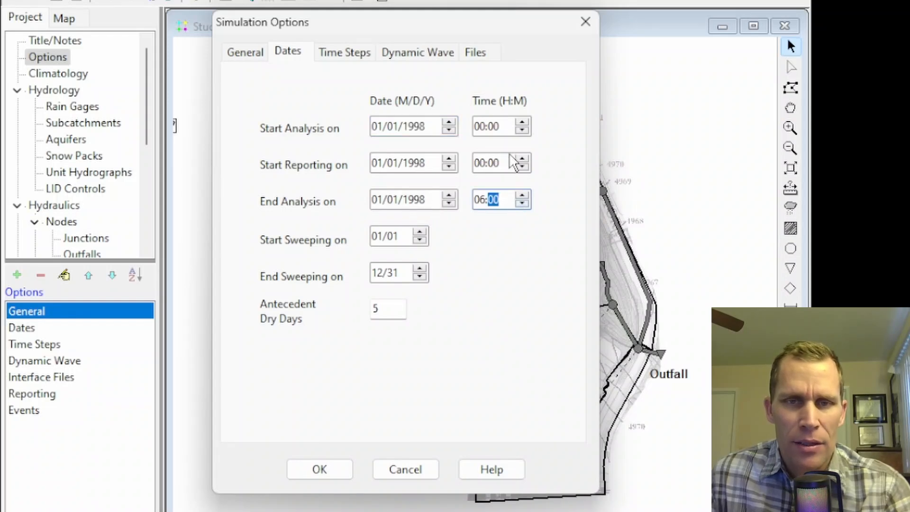
{"action": "left_click", "coordinate": [507, 126]}
{"action": "left_click", "coordinate": [507, 202]}
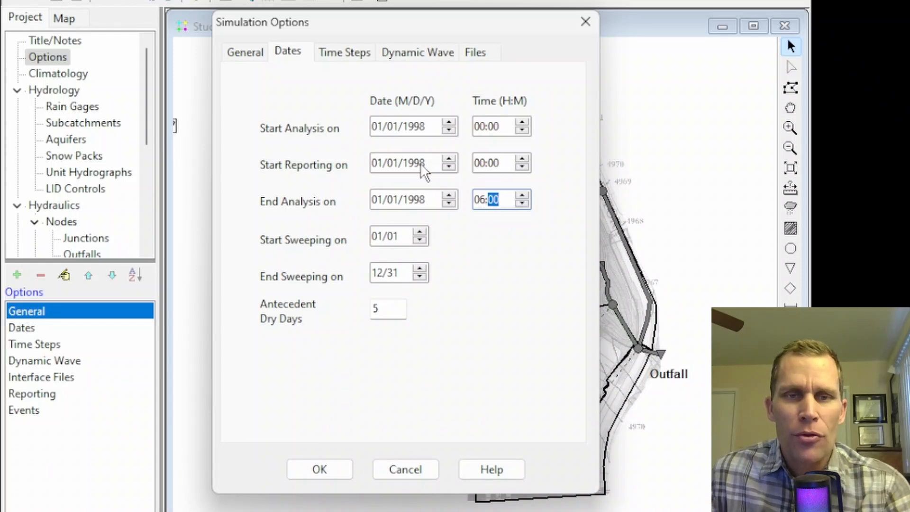
Examine the reporting start time, the street sweeping period and the antecedent dry days
{"action": "left_click", "coordinate": [504, 166]}
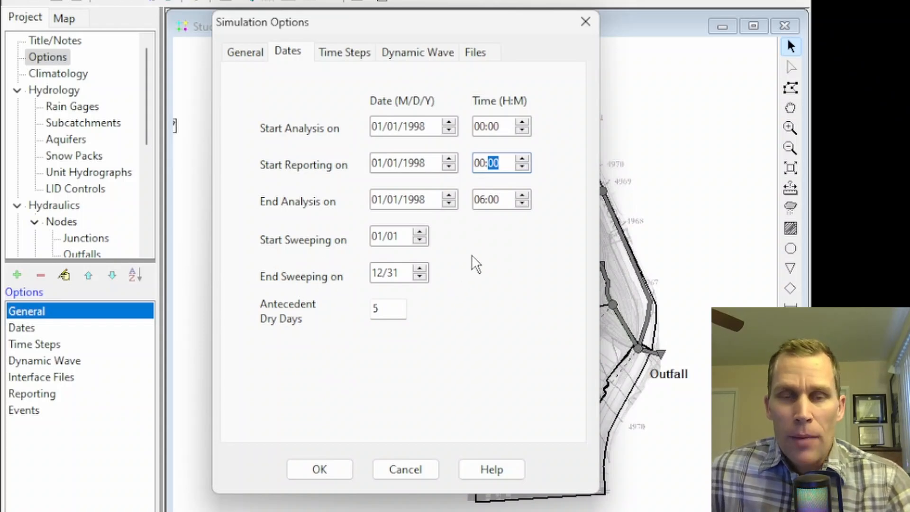
{"action": "left_click", "coordinate": [404, 237]}
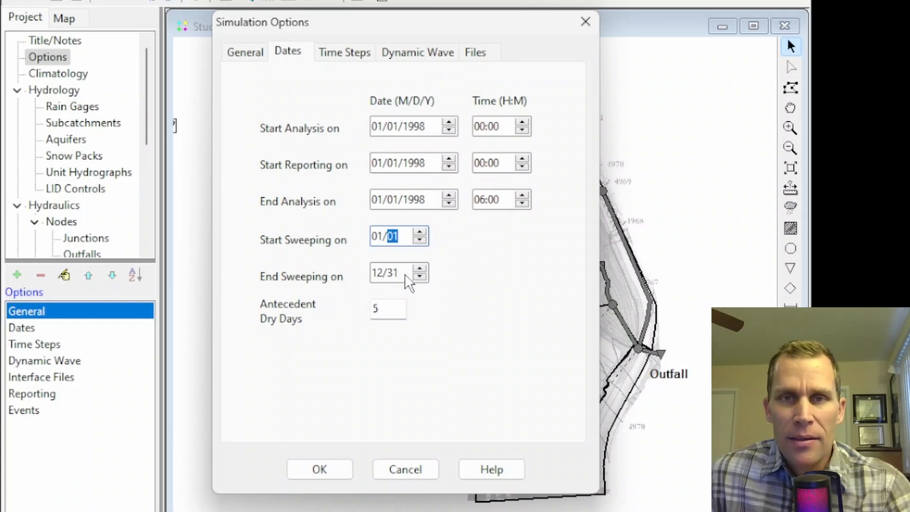
{"action": "double_click", "coordinate": [388, 310]}
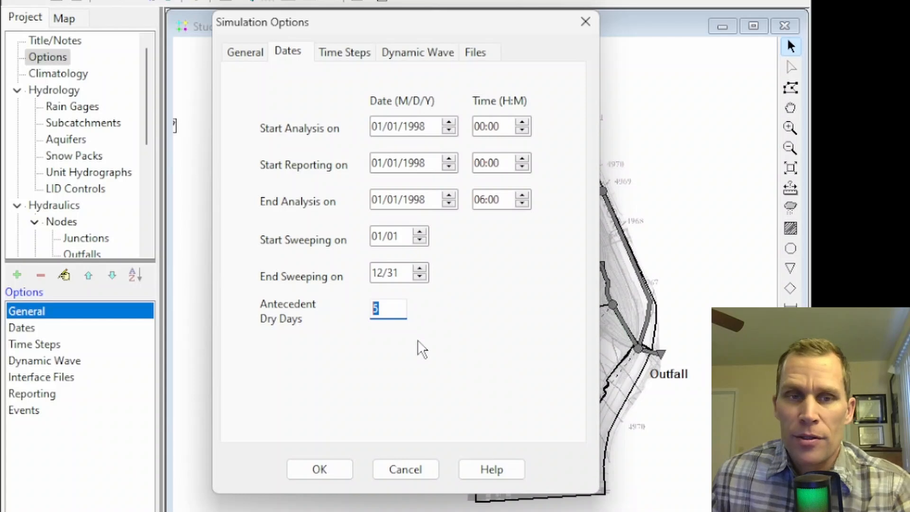
Examine the reporting step and the wet-weather and dry-weather runoff steps among the time step settings
{"action": "left_click", "coordinate": [340, 53]}
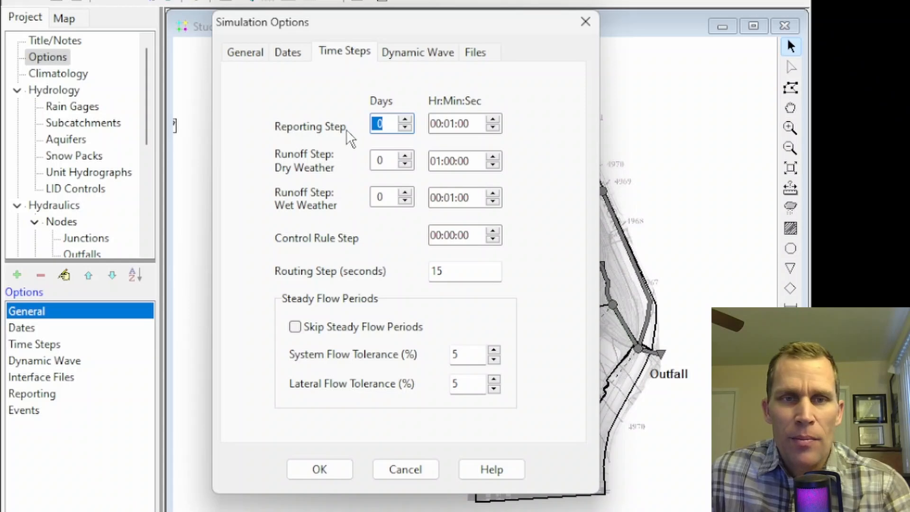
{"action": "left_click", "coordinate": [463, 124]}
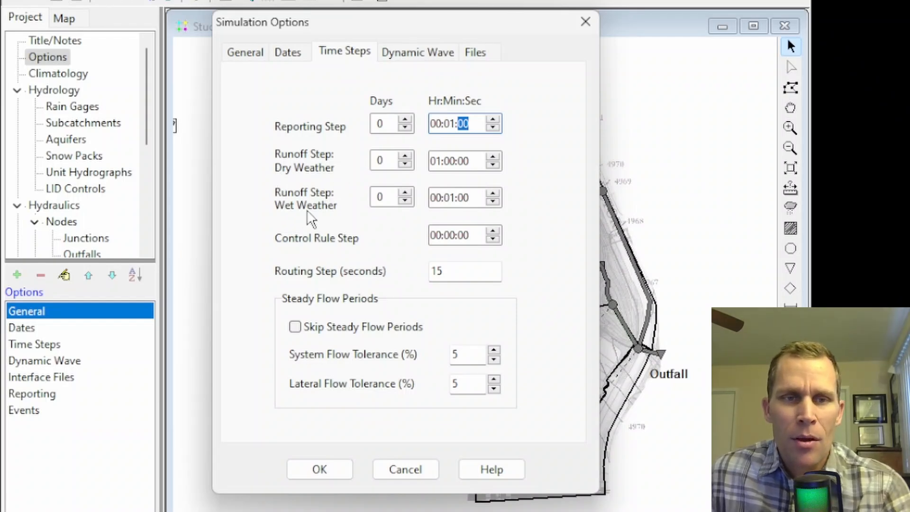
{"action": "left_click", "coordinate": [478, 198]}
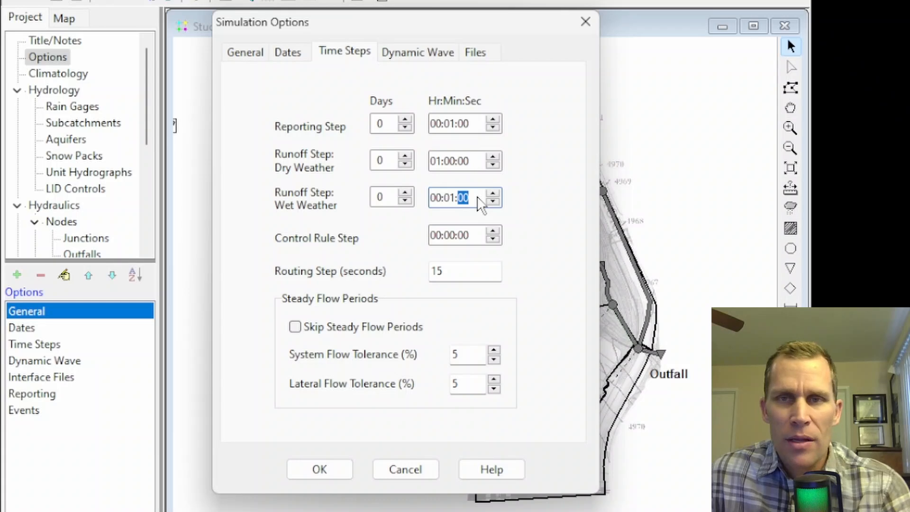
{"action": "left_click", "coordinate": [479, 163]}
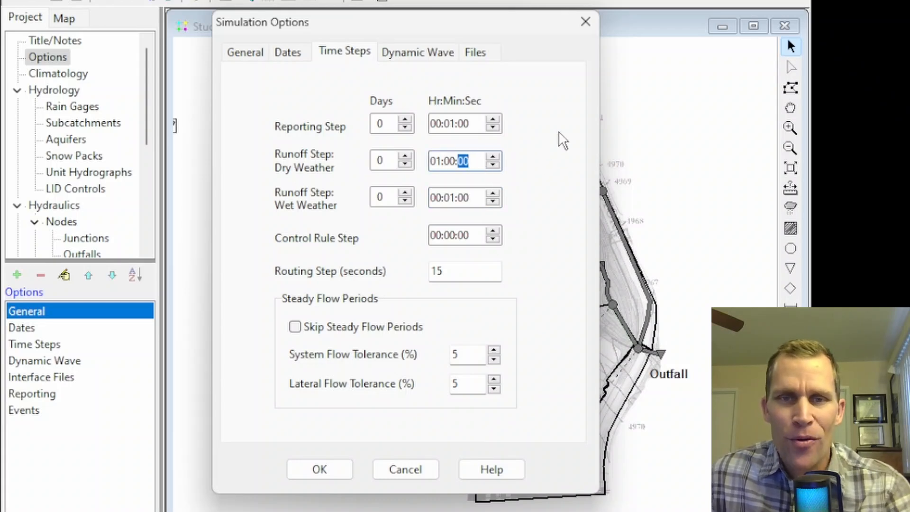
Try adjusting the minutes and days of the dry-weather runoff step
{"action": "left_click", "coordinate": [450, 162]}
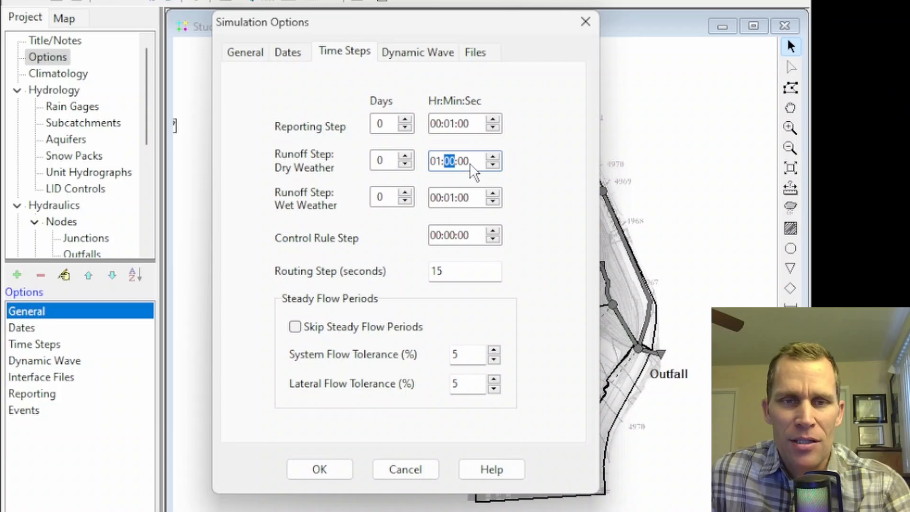
{"action": "left_click", "coordinate": [492, 157]}
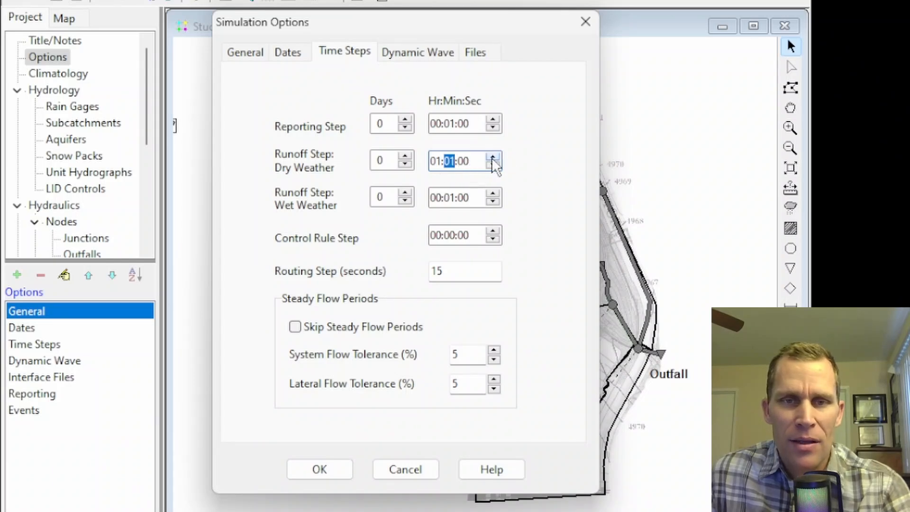
{"action": "double_click", "coordinate": [492, 158]}
{"action": "triple_click", "coordinate": [493, 165]}
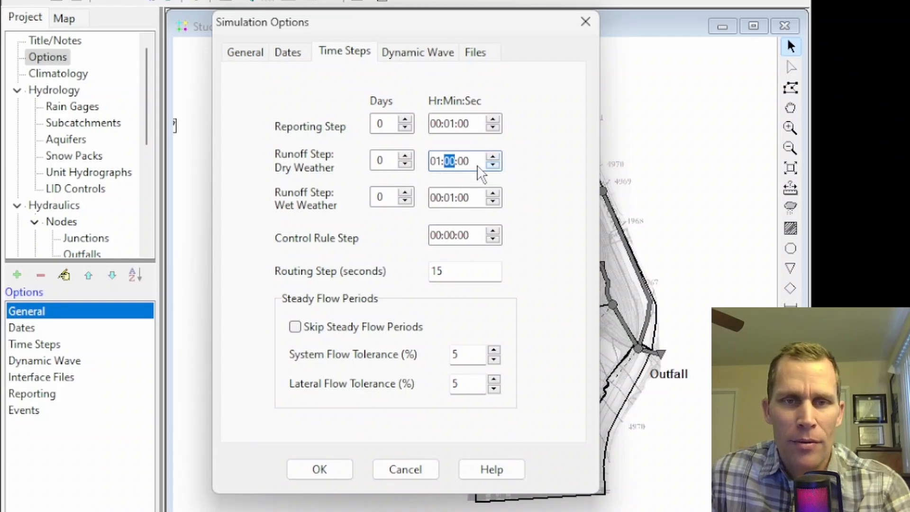
{"action": "left_click", "coordinate": [405, 156]}
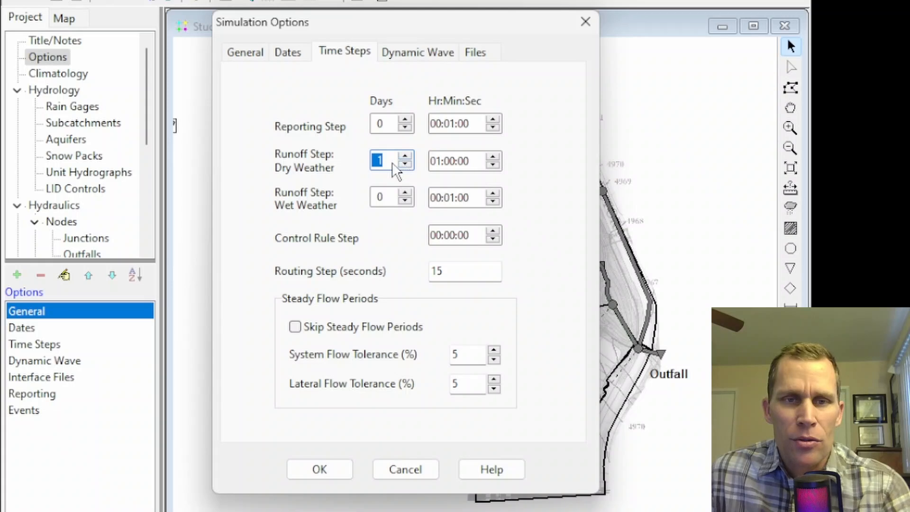
Examine the wet-weather runoff step and the routing step, checking the selected routing model in the general options
{"action": "left_click", "coordinate": [436, 198]}
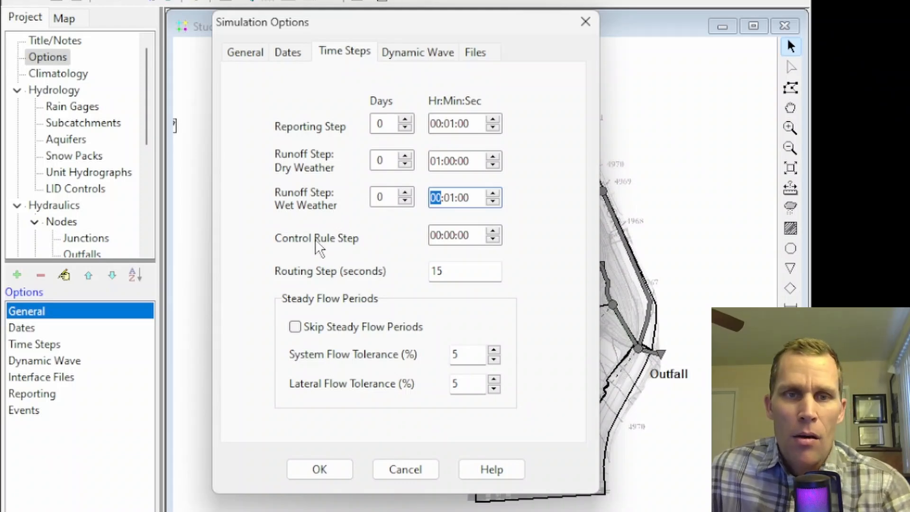
{"action": "left_click", "coordinate": [465, 274]}
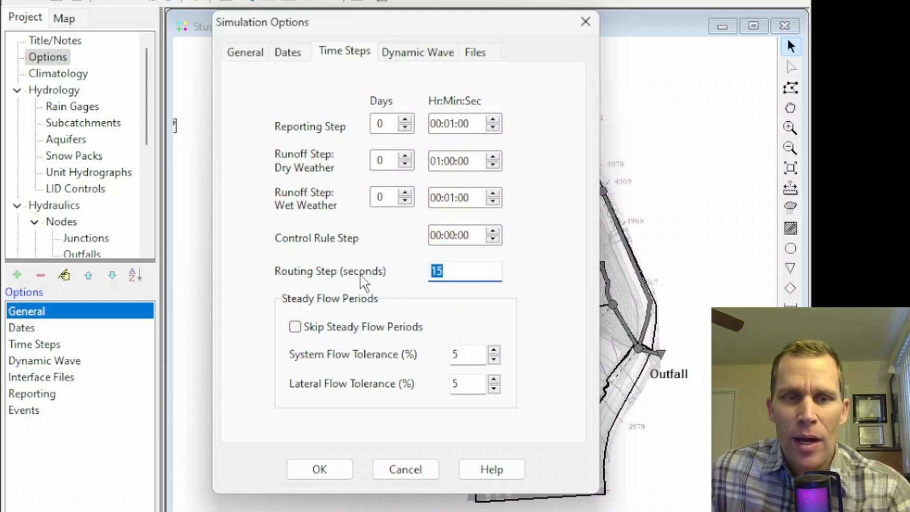
{"action": "left_click", "coordinate": [464, 271]}
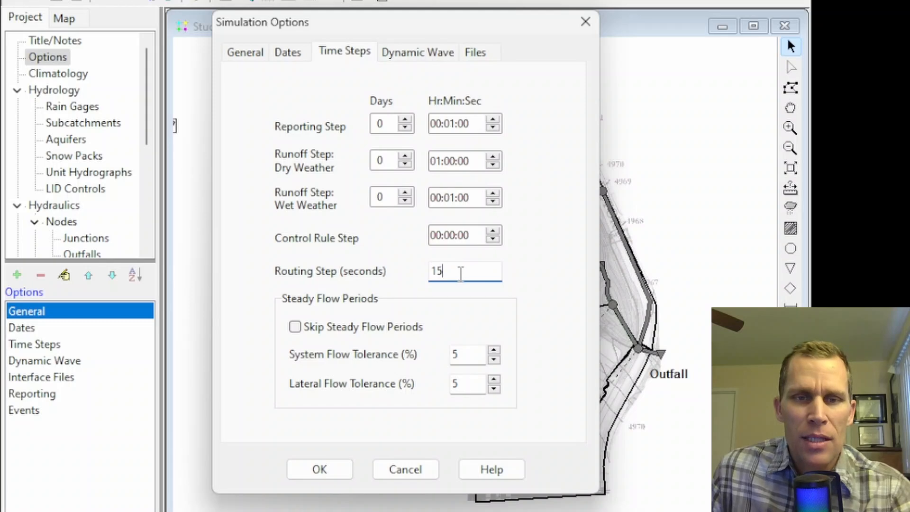
{"action": "left_click_drag", "start_coordinate": [468, 274], "coordinate": [412, 279]}
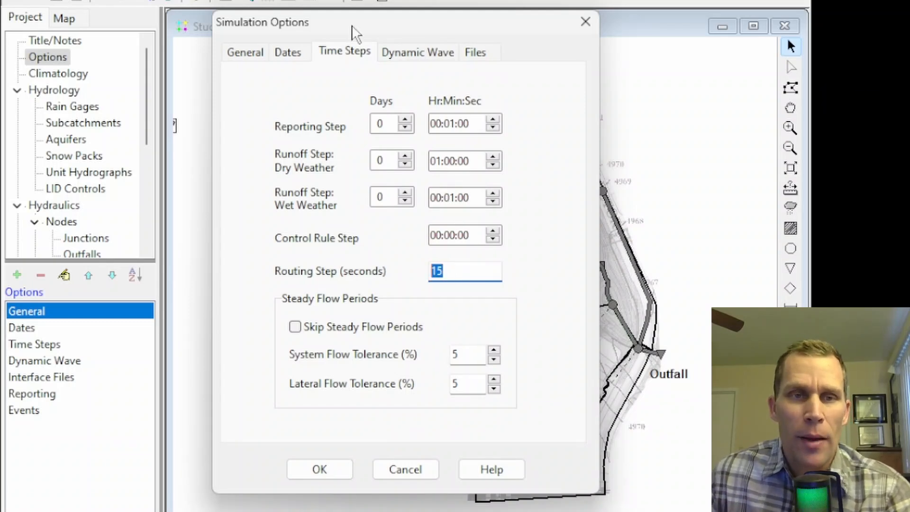
{"action": "left_click", "coordinate": [254, 50]}
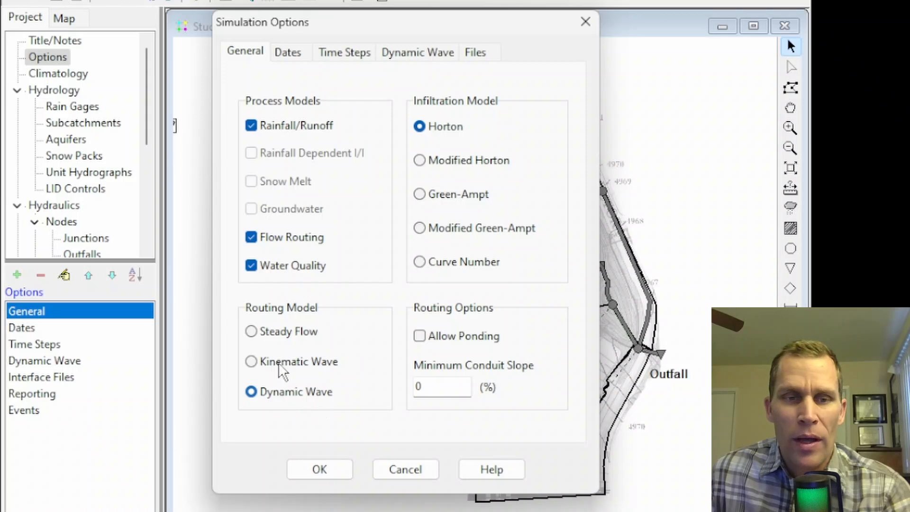
{"action": "left_click", "coordinate": [332, 52]}
{"action": "left_click_drag", "start_coordinate": [458, 271], "coordinate": [408, 275]}
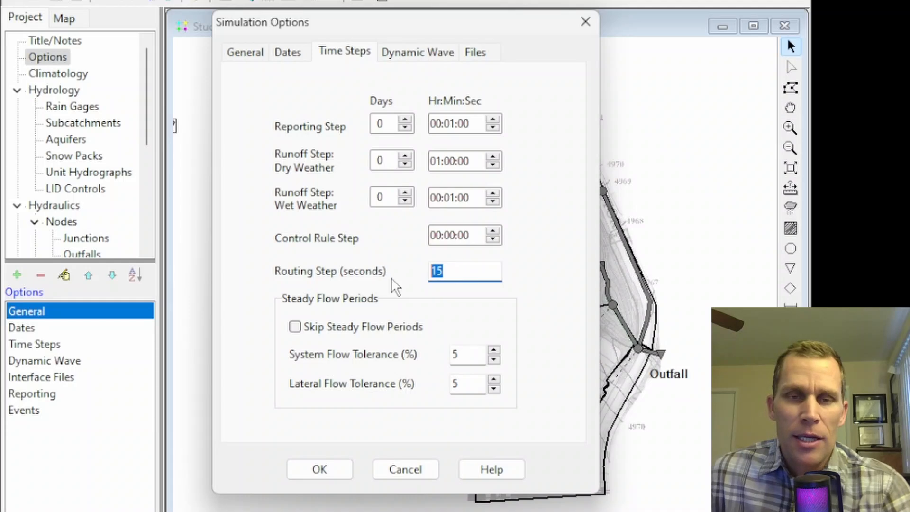
{"action": "left_click", "coordinate": [457, 273]}
{"action": "left_click_drag", "start_coordinate": [457, 273], "coordinate": [428, 277]}
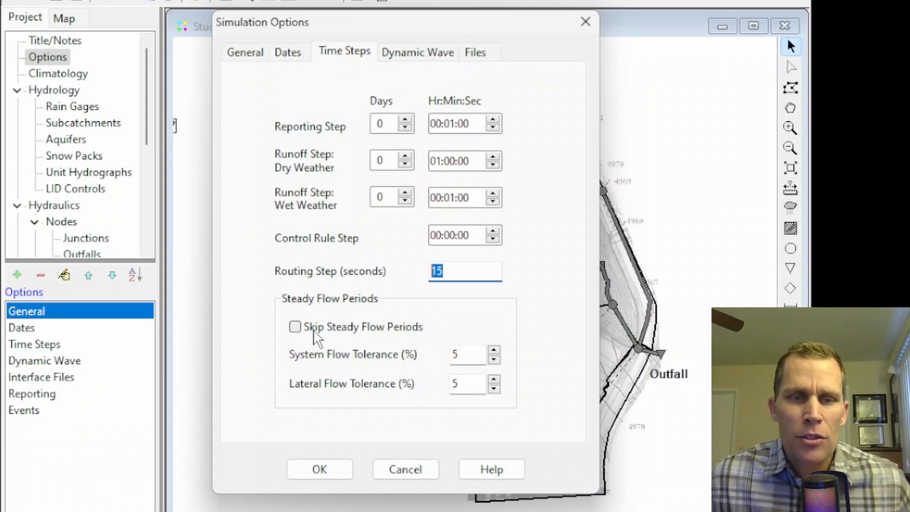
Enable skipping of steady flow periods and check the system and lateral flow tolerances
{"action": "left_click", "coordinate": [295, 328]}
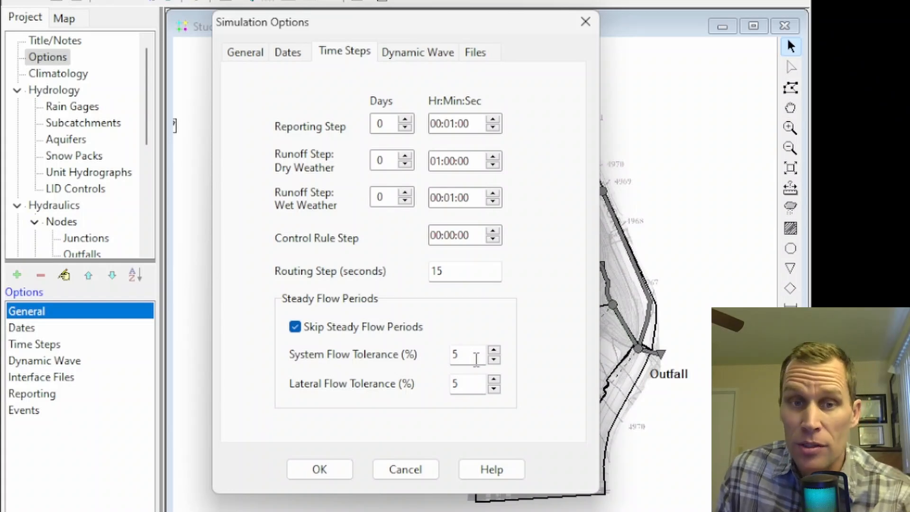
{"action": "left_click_drag", "start_coordinate": [458, 355], "coordinate": [438, 361]}
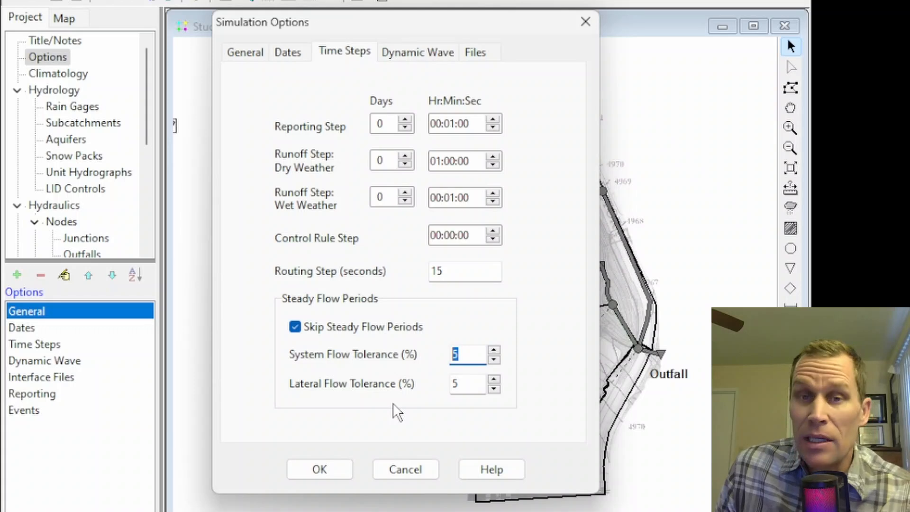
{"action": "double_click", "coordinate": [456, 384]}
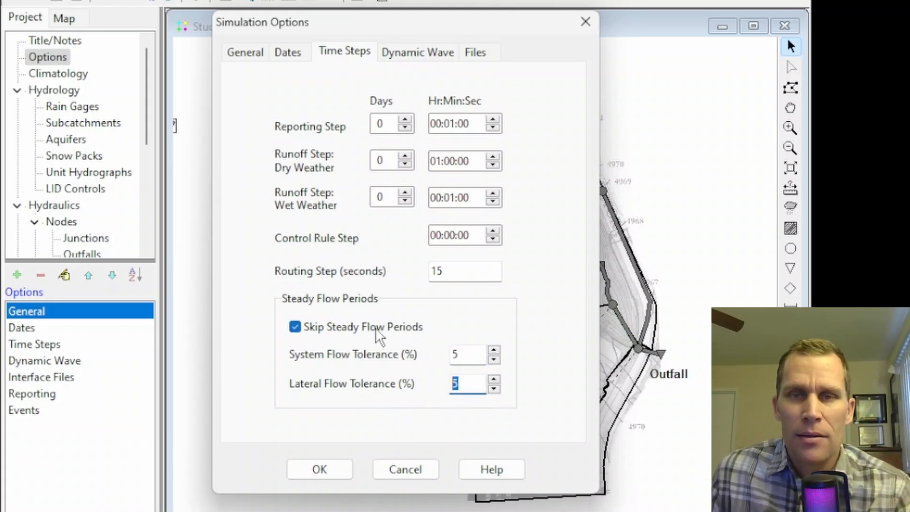
Look over the dynamic wave settings and return to the general options to check the routing model
{"action": "left_click", "coordinate": [343, 53]}
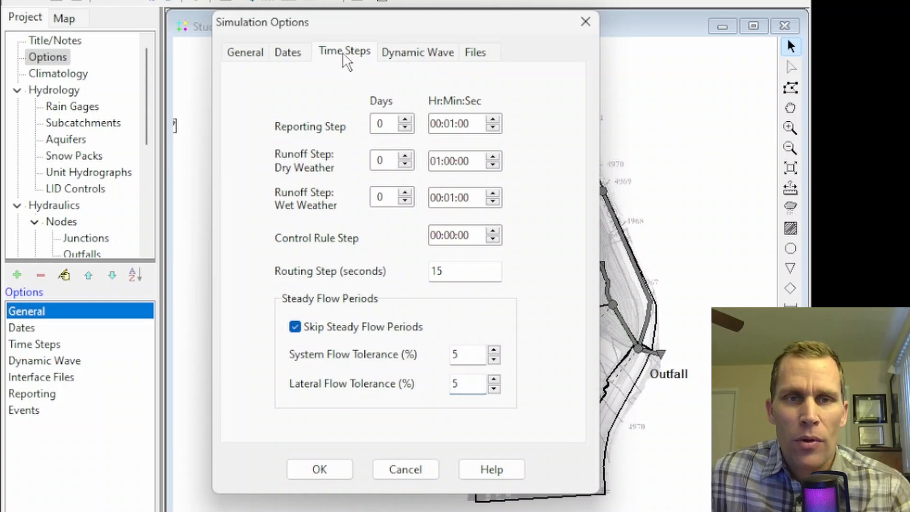
{"action": "left_click", "coordinate": [421, 56]}
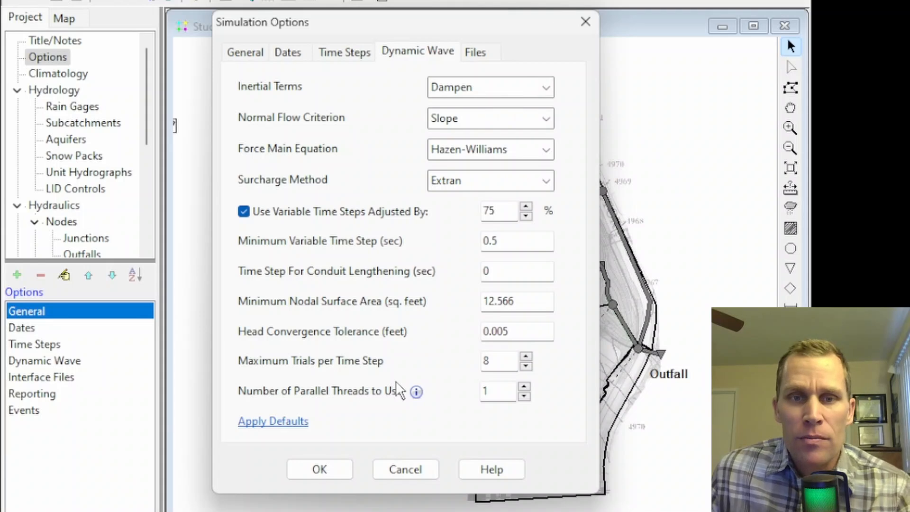
{"action": "left_click", "coordinate": [247, 53]}
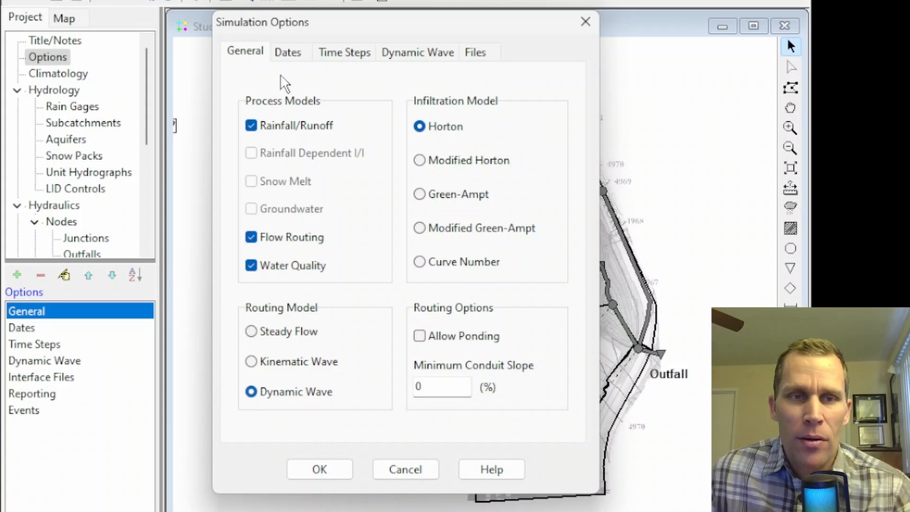
Set the inertial terms to Ignore in the dynamic wave settings
{"action": "left_click", "coordinate": [410, 55]}
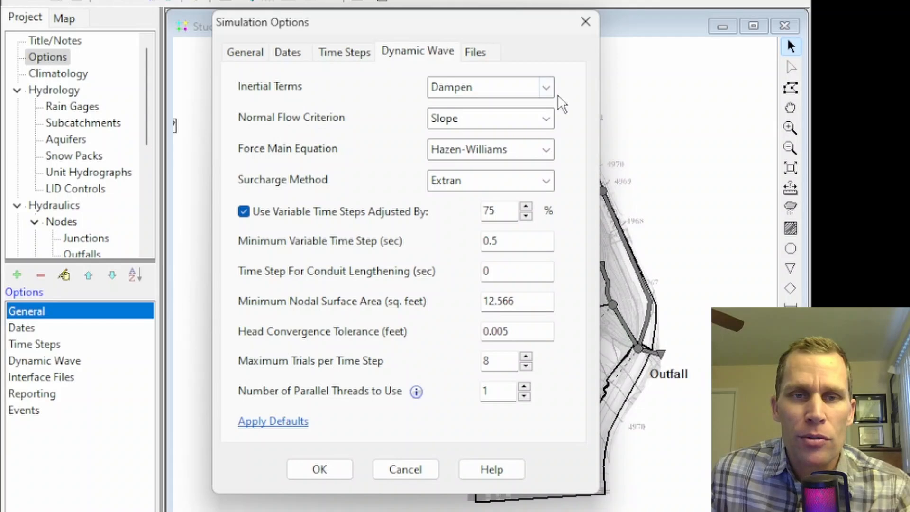
{"action": "left_click", "coordinate": [545, 87]}
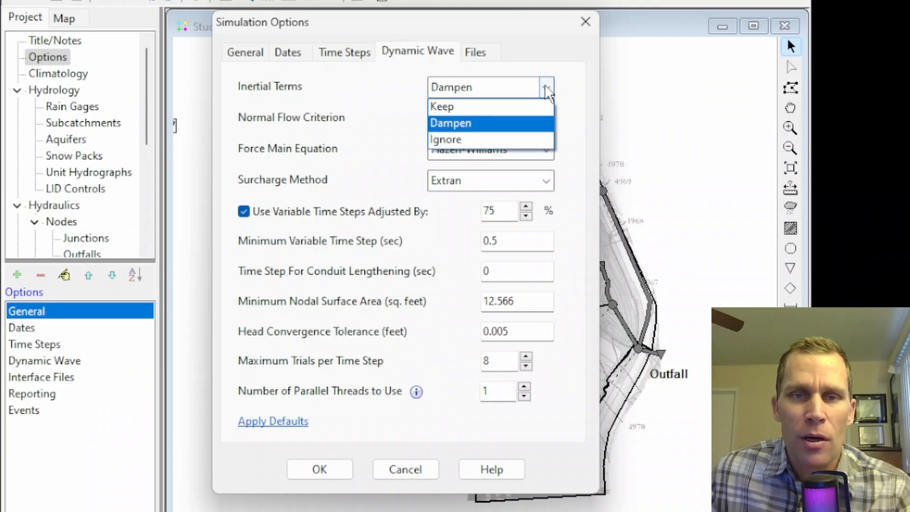
{"action": "left_click", "coordinate": [496, 138]}
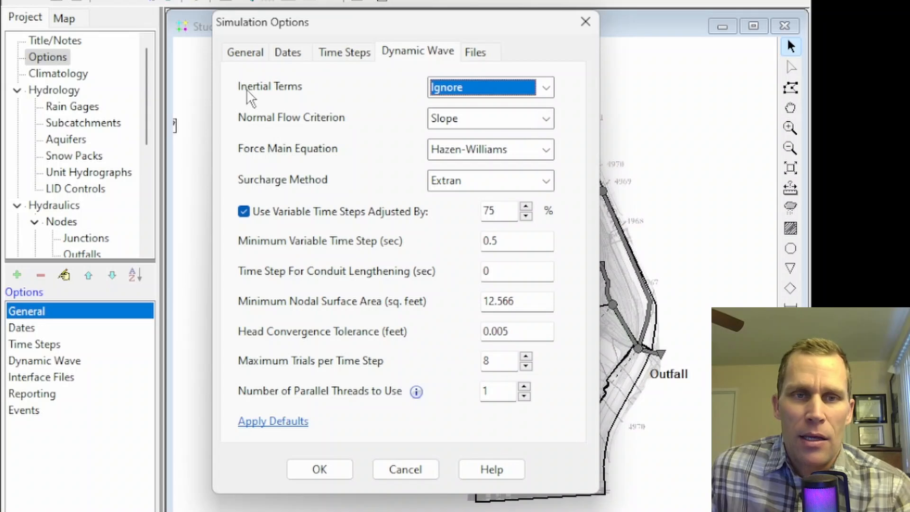
Set the inertial terms to Keep, and change them to Dampen in the dynamic wave settings
{"action": "left_click", "coordinate": [547, 88]}
{"action": "left_click", "coordinate": [516, 106]}
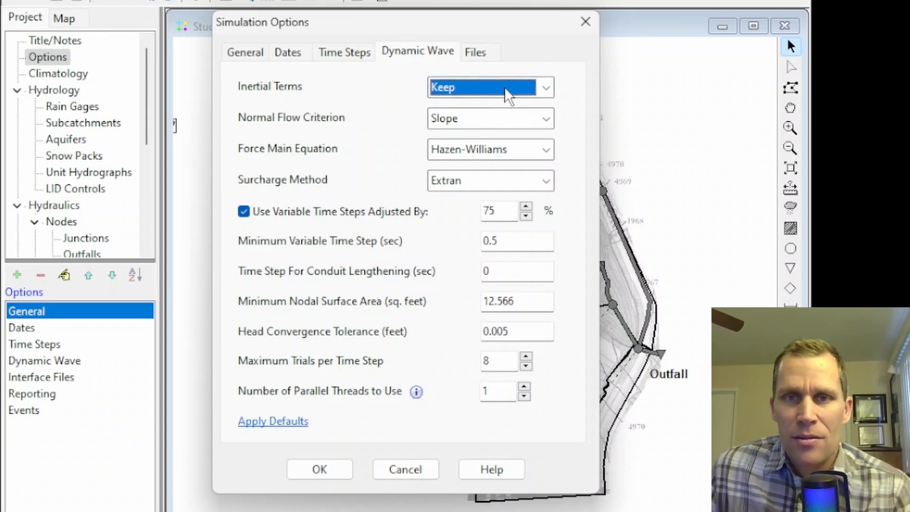
{"action": "left_click", "coordinate": [547, 91]}
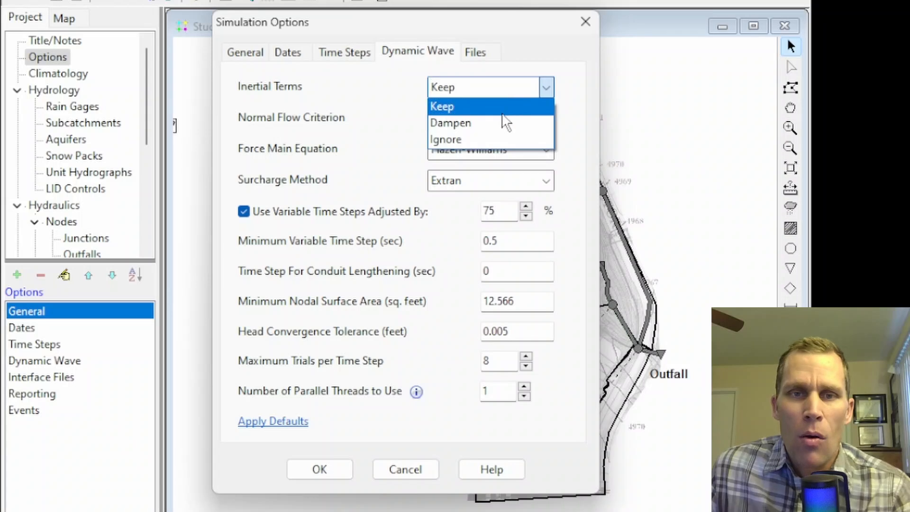
{"action": "left_click", "coordinate": [502, 124]}
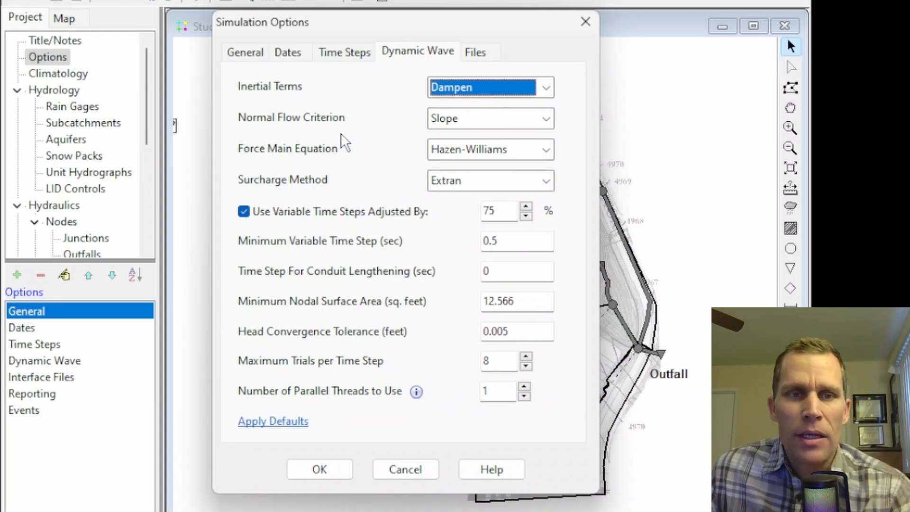
Choose Slope as the normal flow criterion after viewing the available criteria
{"action": "left_click", "coordinate": [546, 118]}
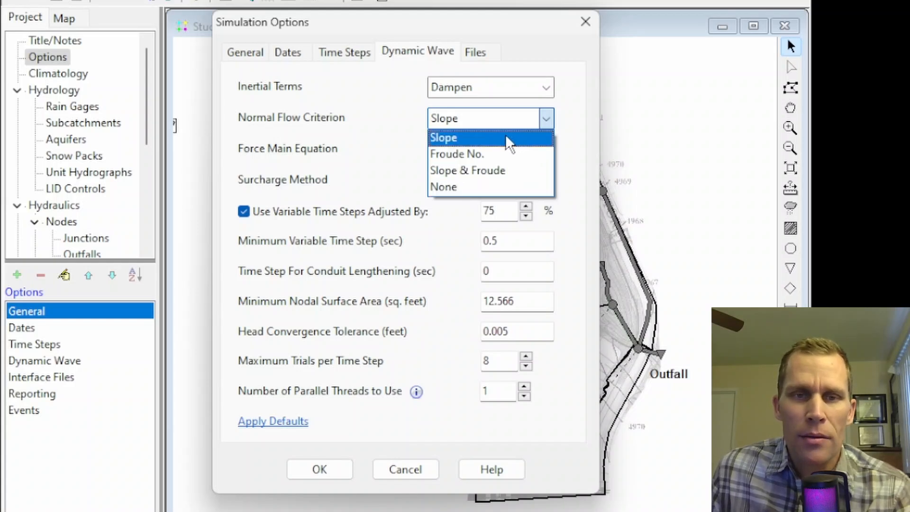
{"action": "left_click", "coordinate": [473, 138]}
{"action": "left_click_drag", "start_coordinate": [488, 22], "coordinate": [471, 28]}
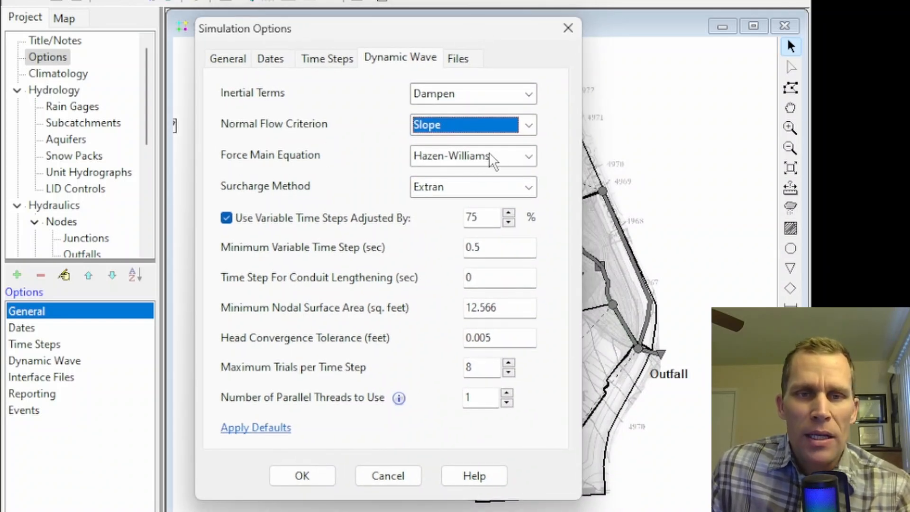
Select Hazen-Williams as the force main equation and Extran as the surcharge method
{"action": "left_click", "coordinate": [529, 158]}
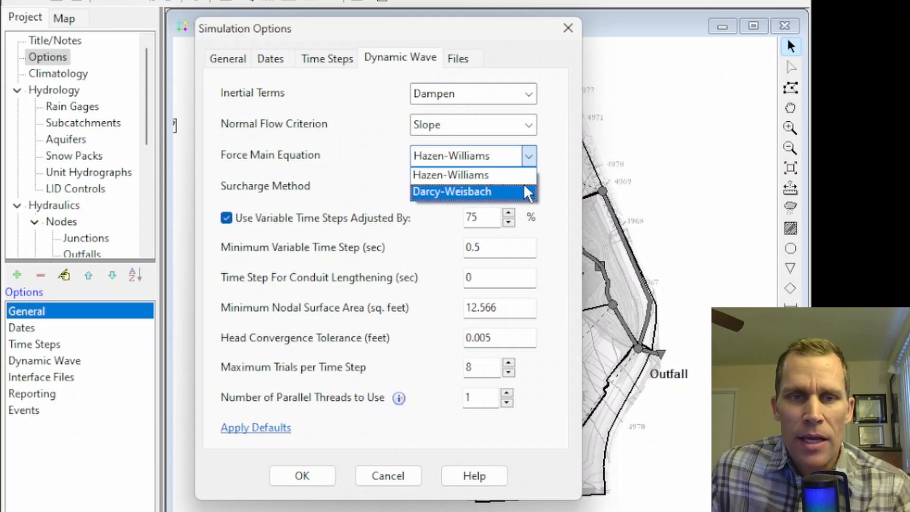
{"action": "left_click", "coordinate": [529, 173]}
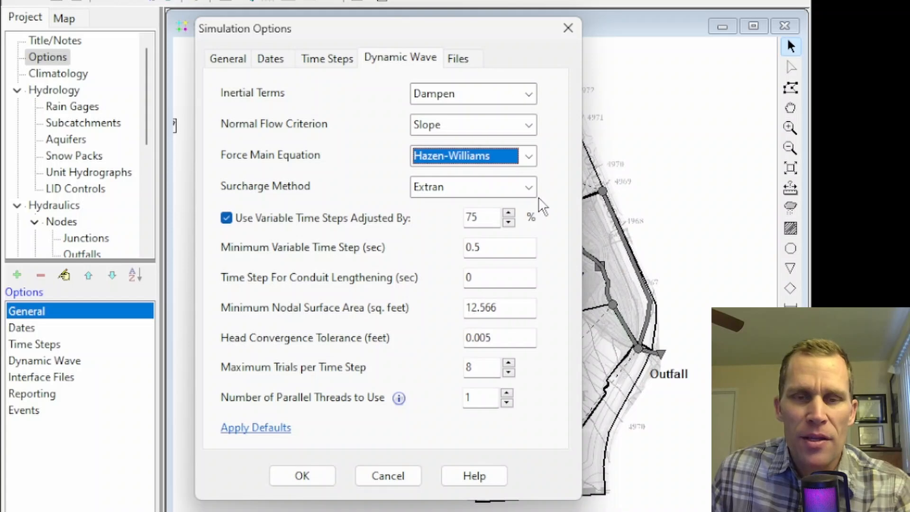
{"action": "left_click", "coordinate": [527, 190]}
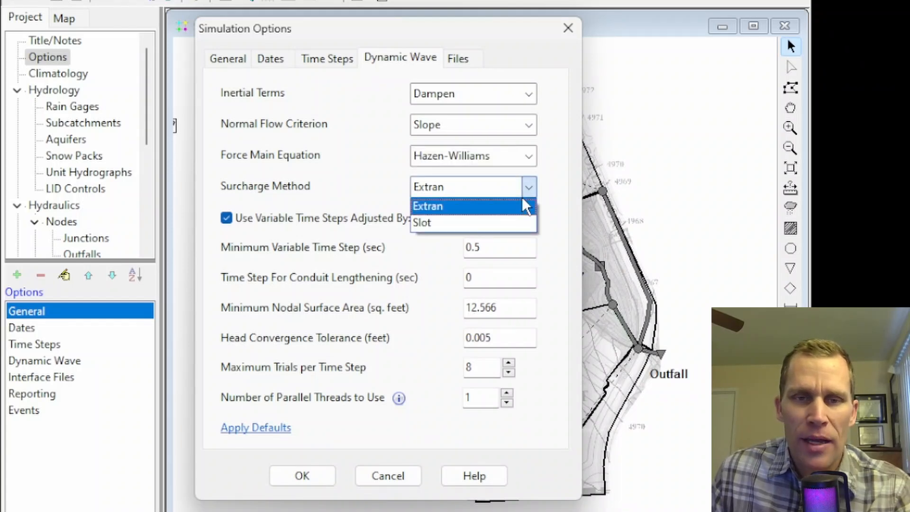
{"action": "left_click", "coordinate": [526, 202]}
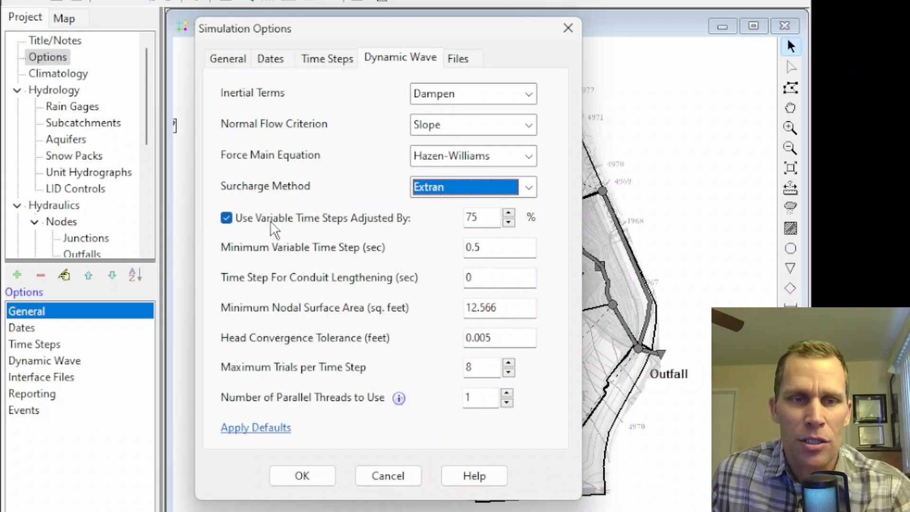
Toggle variable time steps off and back on, and compare the routing step with the minimum variable time step
{"action": "left_click", "coordinate": [226, 218]}
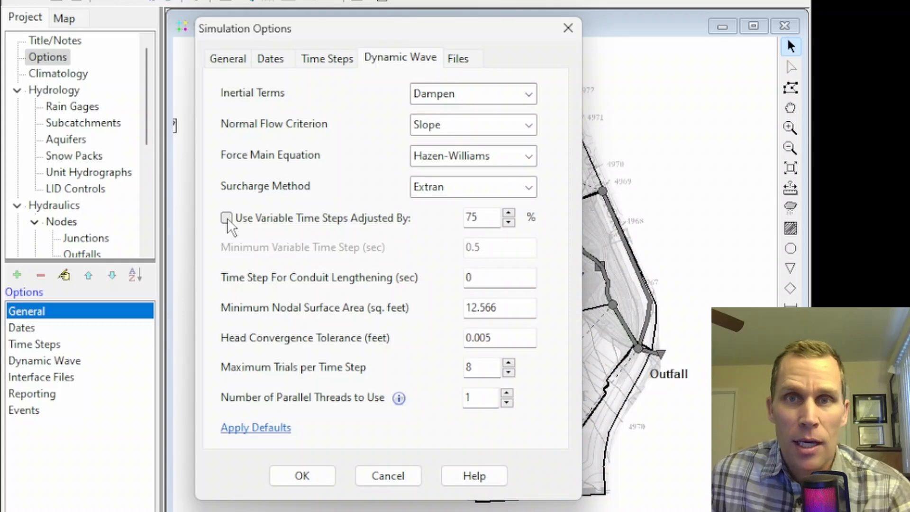
{"action": "left_click", "coordinate": [226, 217]}
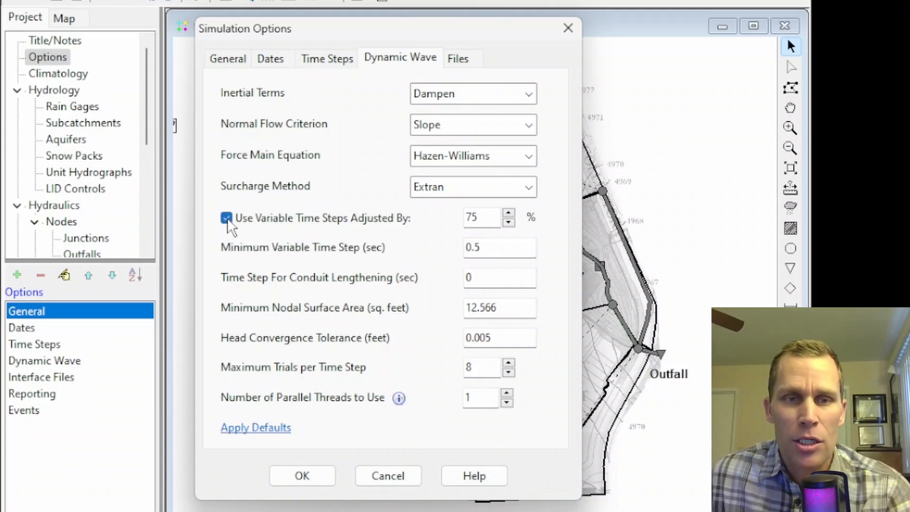
{"action": "left_click", "coordinate": [314, 58]}
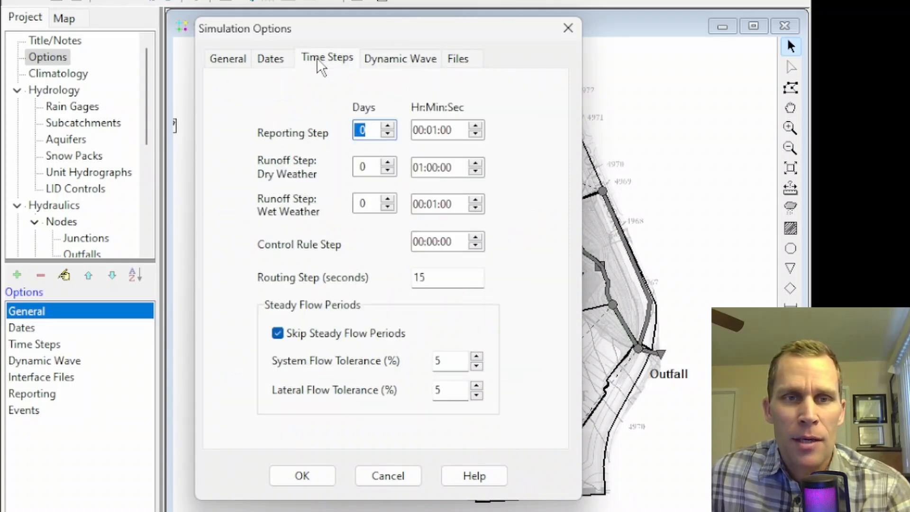
{"action": "left_click", "coordinate": [441, 277]}
{"action": "double_click", "coordinate": [419, 277]}
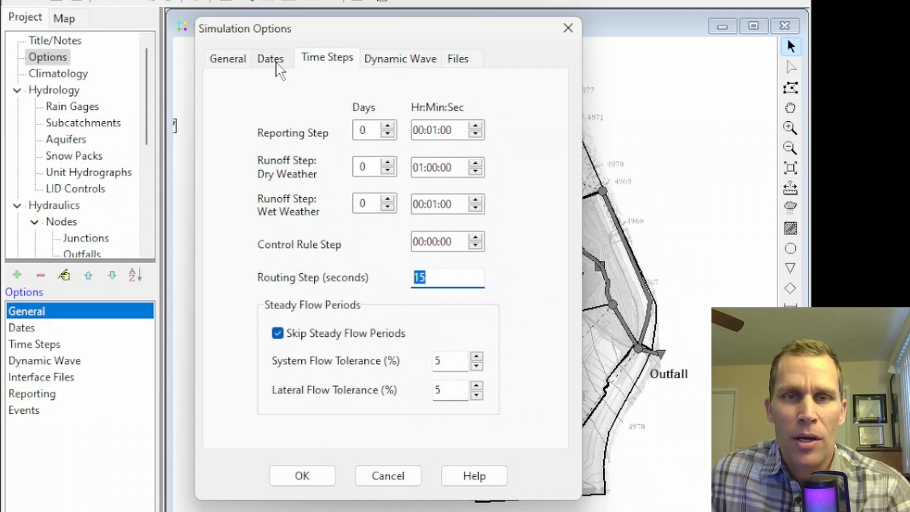
{"action": "left_click", "coordinate": [401, 59]}
{"action": "left_click_drag", "start_coordinate": [500, 247], "coordinate": [464, 250]}
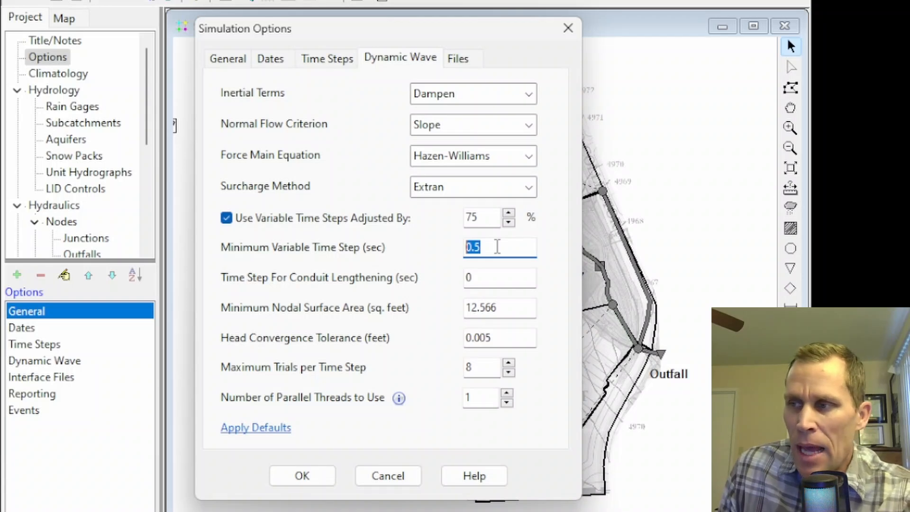
{"action": "left_click", "coordinate": [305, 61]}
{"action": "left_click", "coordinate": [438, 279]}
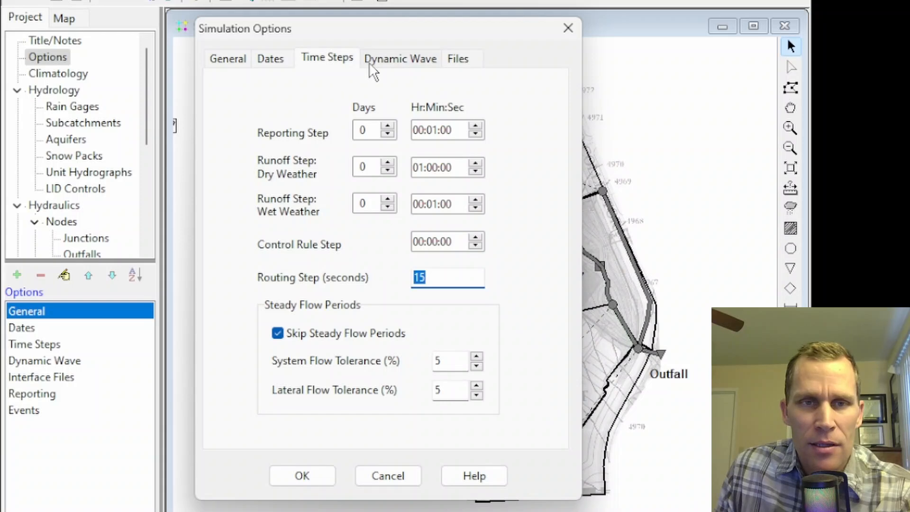
{"action": "left_click", "coordinate": [394, 65]}
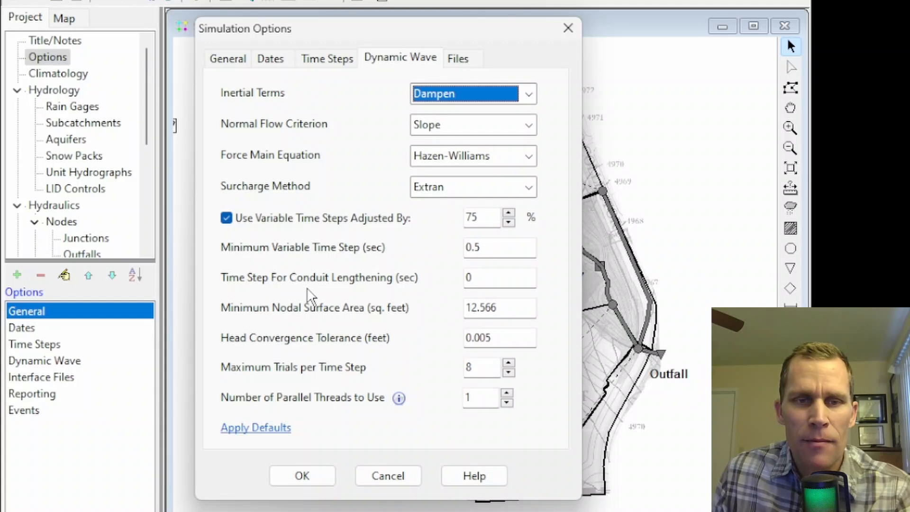
Examine the conduit lengthening time step, minimum nodal surface area, head convergence tolerance and maximum trials per time step
{"action": "double_click", "coordinate": [491, 280]}
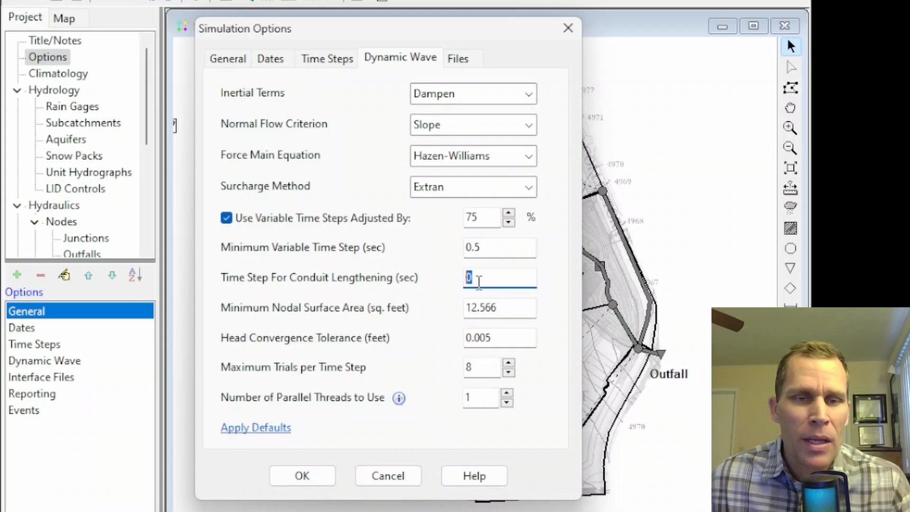
{"action": "double_click", "coordinate": [514, 306]}
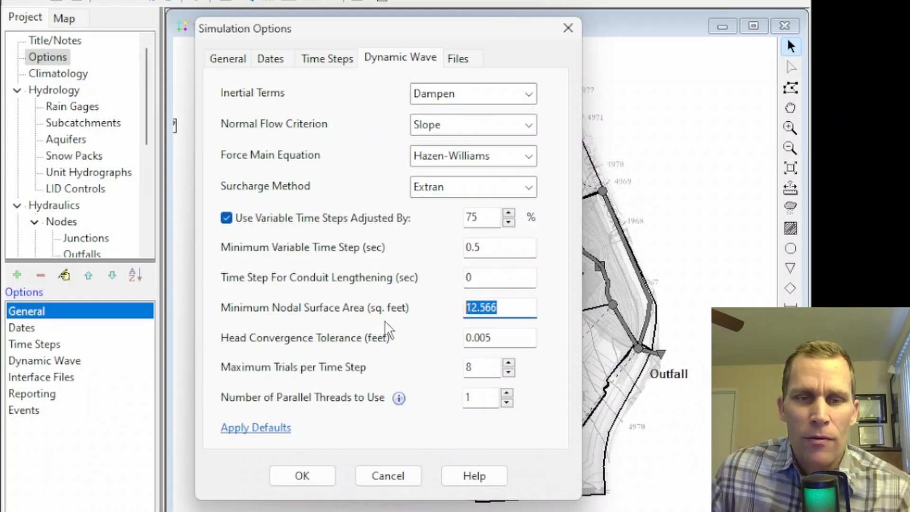
{"action": "left_click_drag", "start_coordinate": [510, 308], "coordinate": [441, 314]}
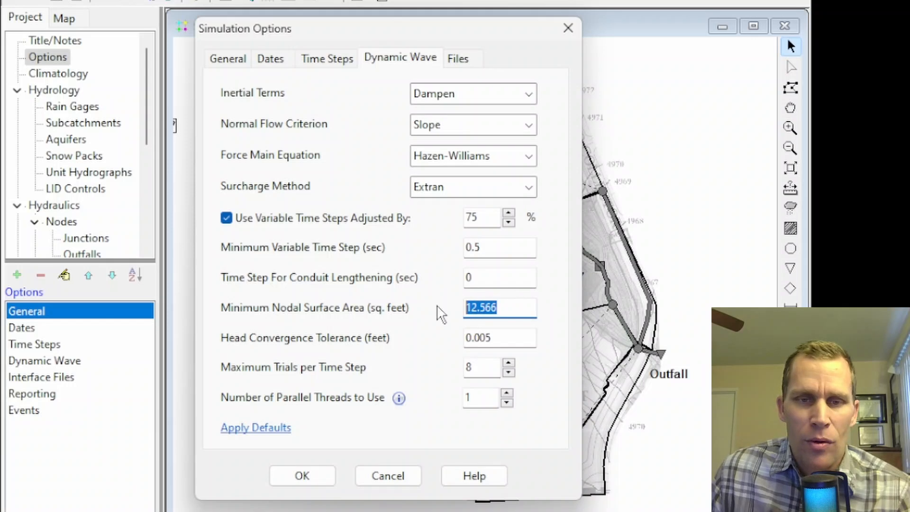
{"action": "left_click", "coordinate": [506, 308]}
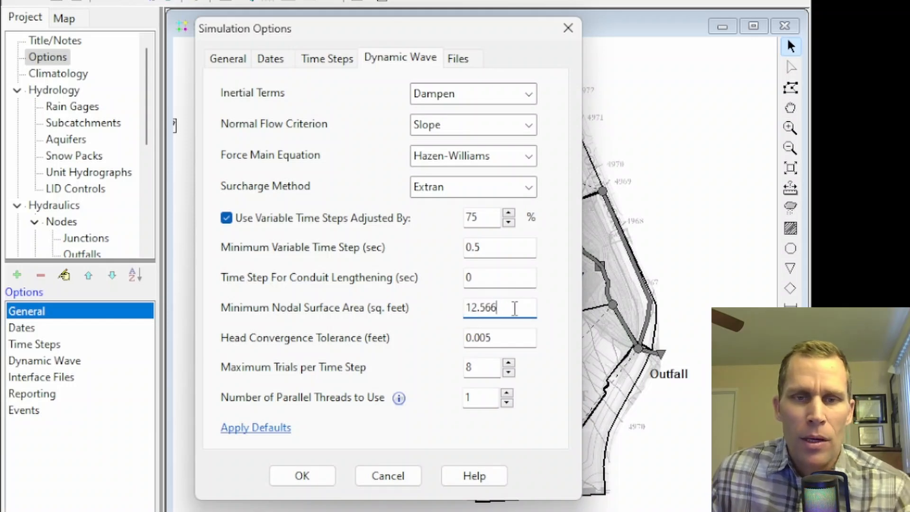
{"action": "left_click_drag", "start_coordinate": [515, 308], "coordinate": [444, 312]}
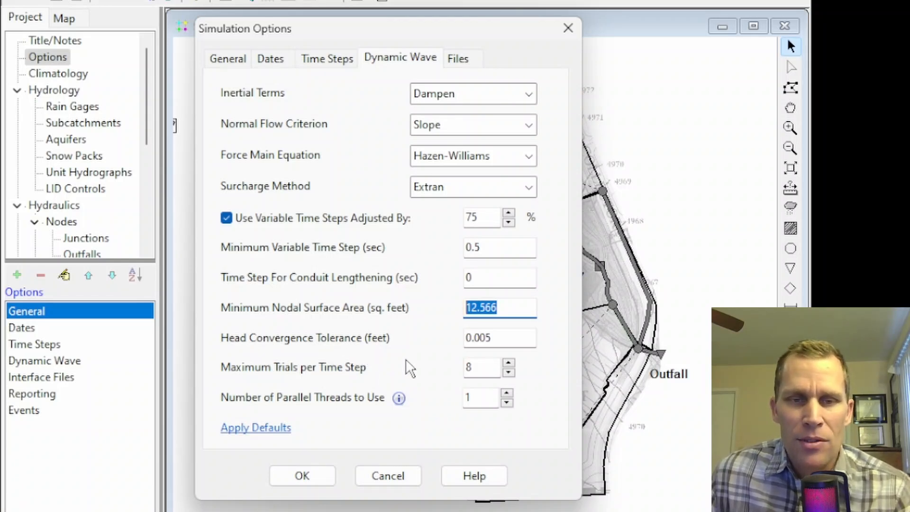
{"action": "left_click_drag", "start_coordinate": [502, 338], "coordinate": [452, 338]}
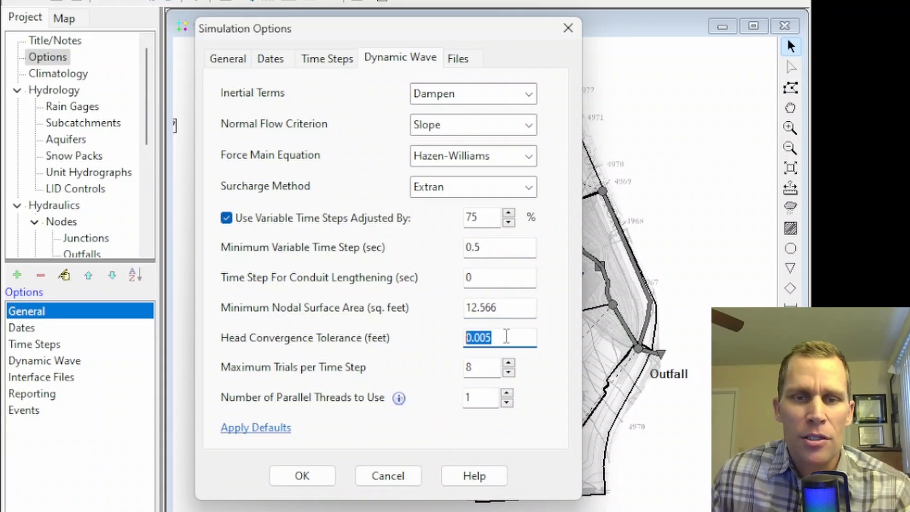
{"action": "left_click_drag", "start_coordinate": [507, 336], "coordinate": [433, 347]}
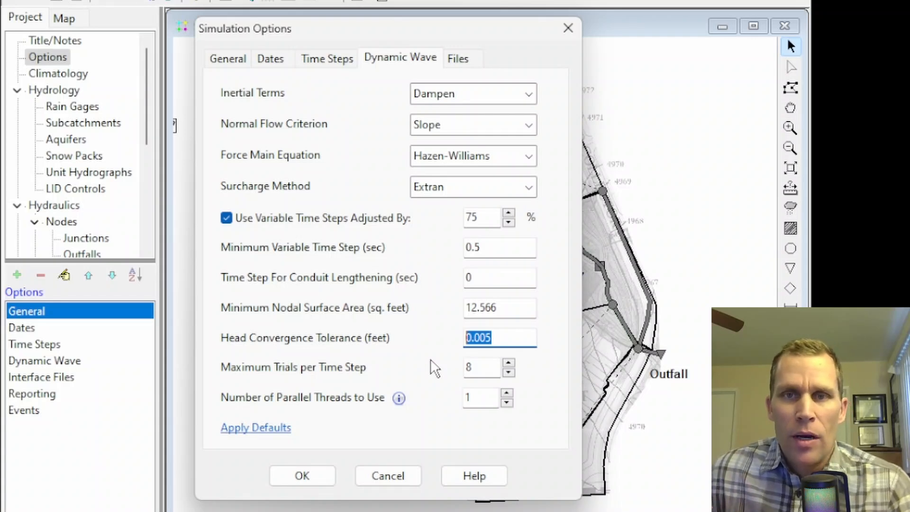
{"action": "left_click_drag", "start_coordinate": [508, 336], "coordinate": [438, 353]}
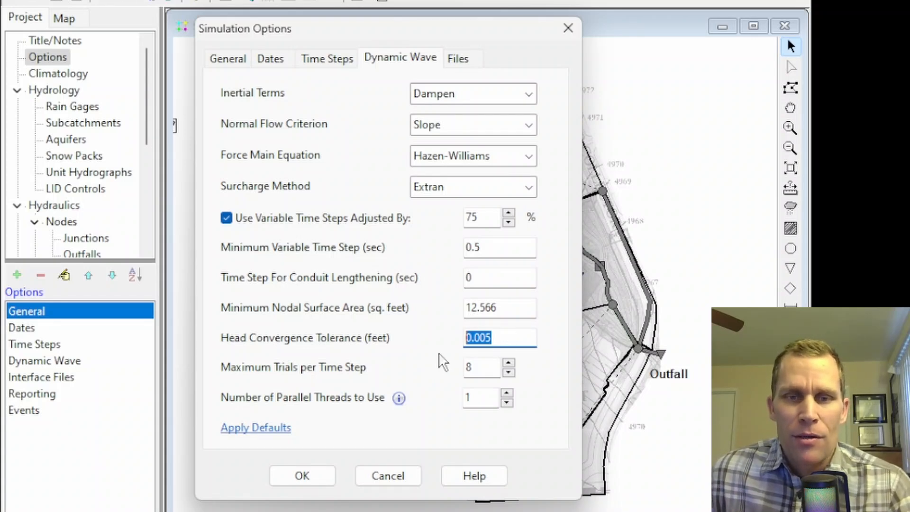
{"action": "key", "text": "Tab"}
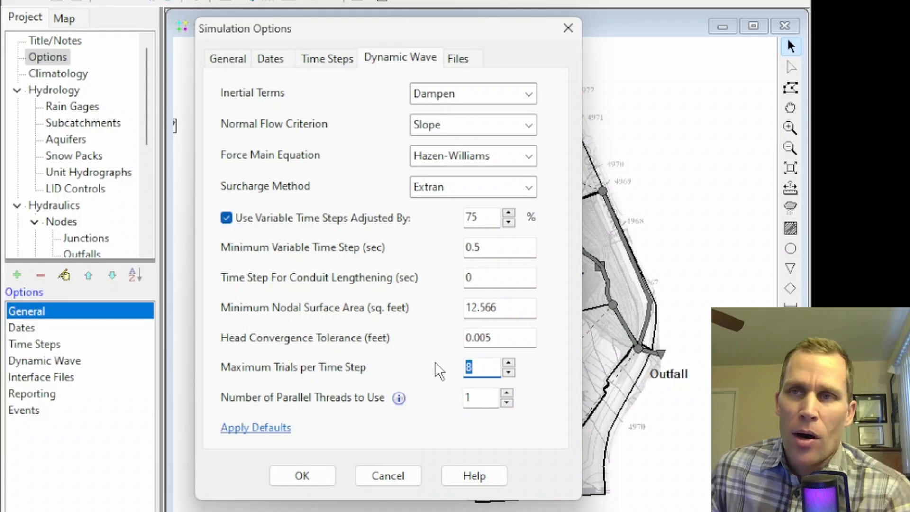
{"action": "left_click_drag", "start_coordinate": [509, 339], "coordinate": [464, 338]}
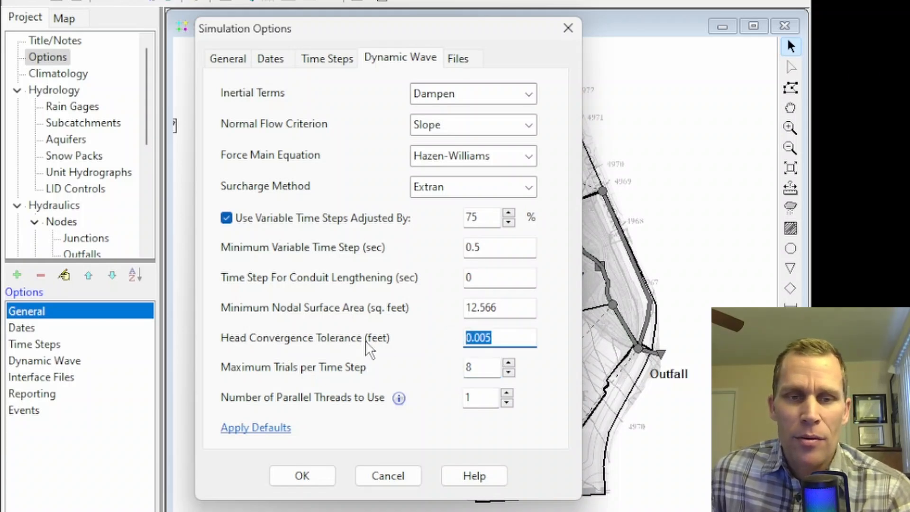
{"action": "left_click", "coordinate": [488, 369]}
{"action": "left_click_drag", "start_coordinate": [489, 368], "coordinate": [430, 378]}
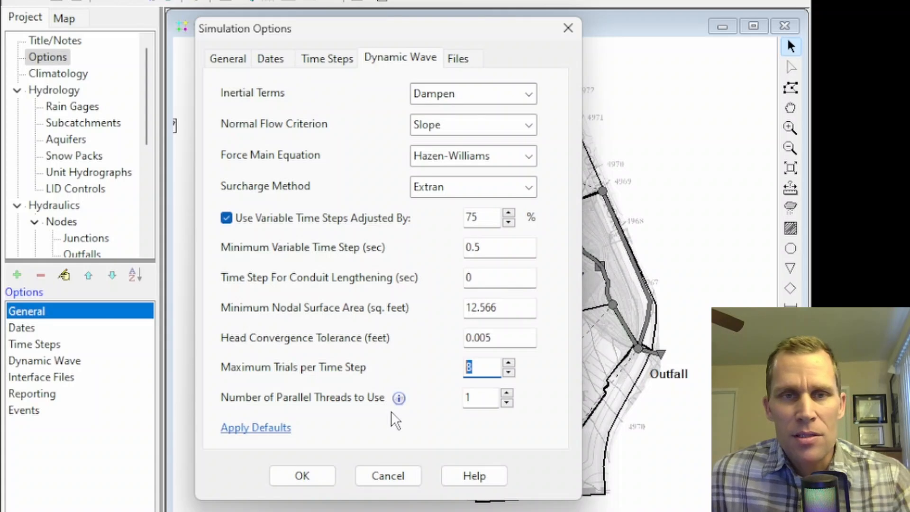
Try raising the number of parallel threads and return it to 1
{"action": "double_click", "coordinate": [468, 397]}
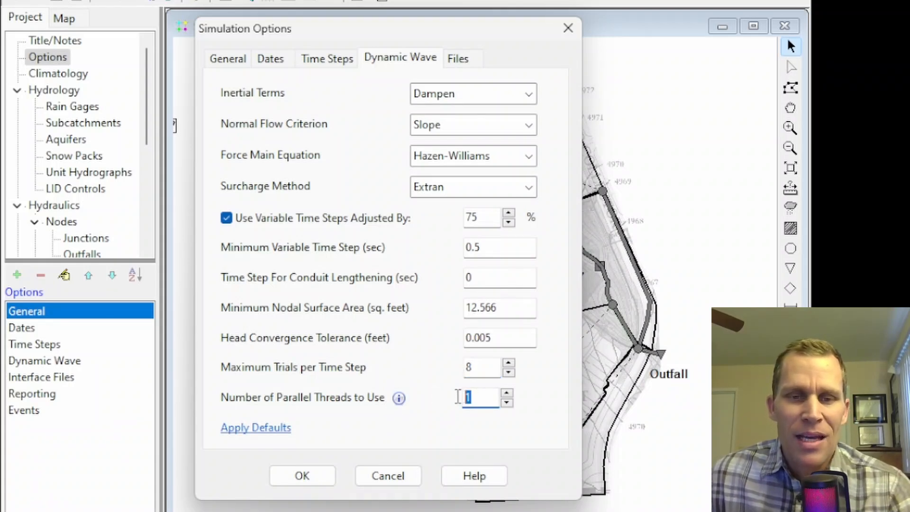
{"action": "left_click", "coordinate": [507, 395]}
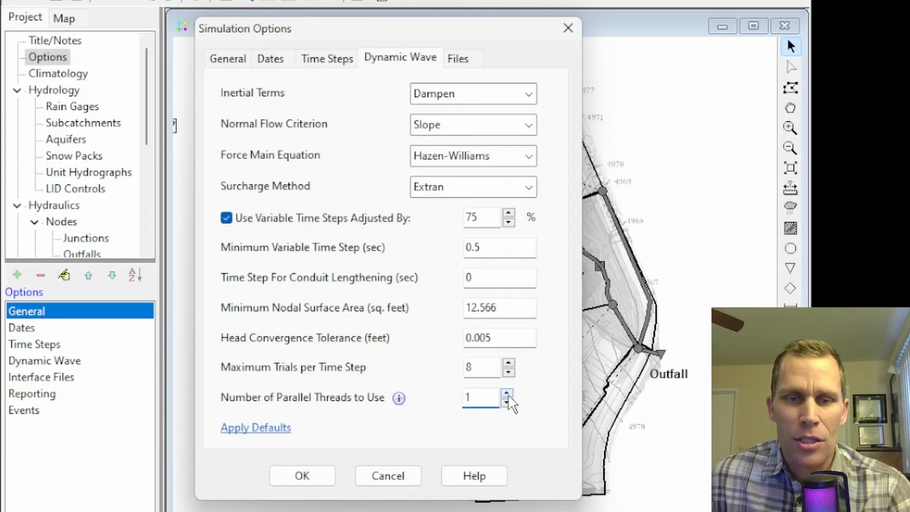
{"action": "left_click", "coordinate": [507, 393]}
{"action": "left_click", "coordinate": [507, 393]}
{"action": "left_click", "coordinate": [507, 393]}
{"action": "left_click", "coordinate": [506, 403]}
{"action": "left_click", "coordinate": [506, 402]}
{"action": "left_click", "coordinate": [506, 403]}
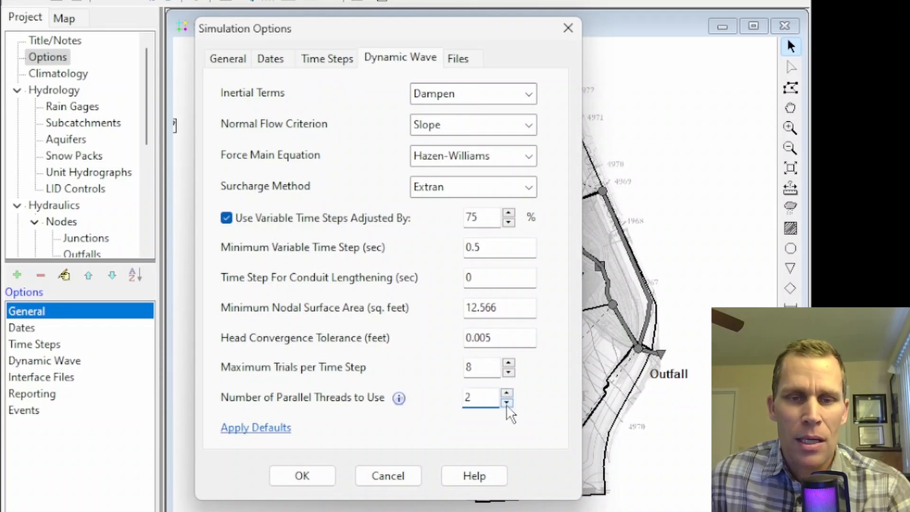
{"action": "left_click", "coordinate": [506, 403]}
Check the machine's physical cores and logical processors, and try more parallel threads before resetting the number to 1
{"action": "left_click", "coordinate": [399, 400]}
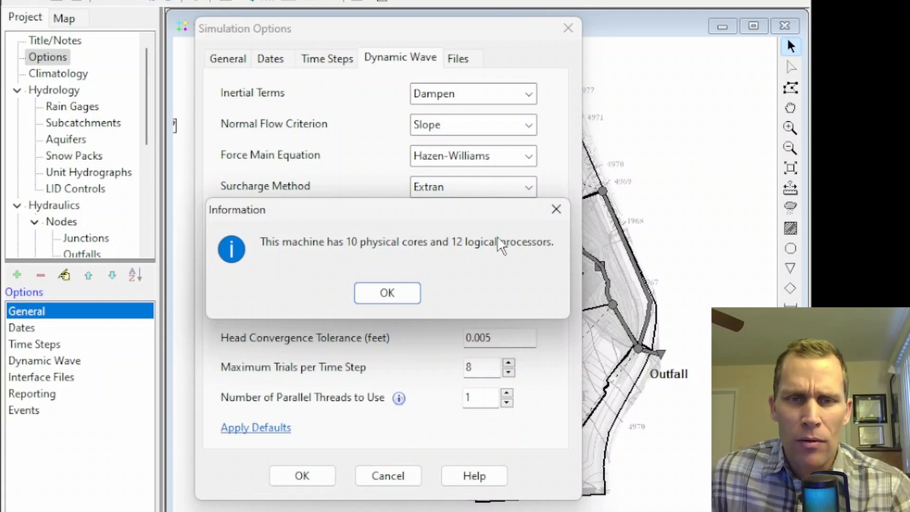
{"action": "left_click", "coordinate": [552, 217]}
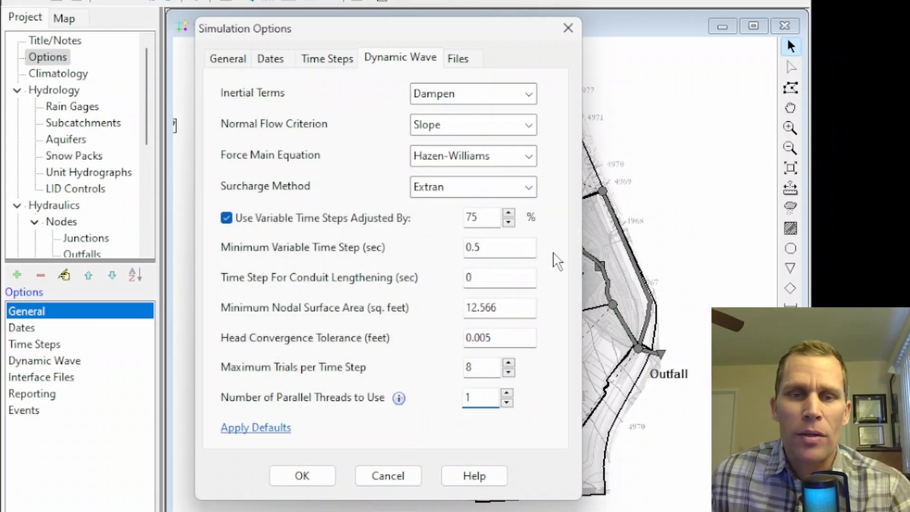
{"action": "left_click", "coordinate": [506, 393]}
{"action": "left_click", "coordinate": [506, 393]}
{"action": "left_click", "coordinate": [506, 393]}
{"action": "left_click", "coordinate": [506, 401]}
{"action": "left_click", "coordinate": [506, 402]}
{"action": "left_click", "coordinate": [506, 402]}
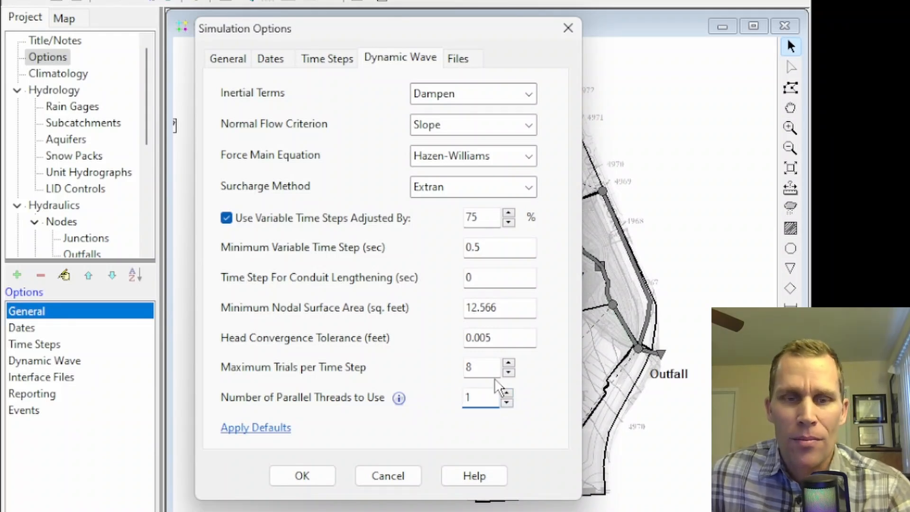
Start adding an interface file to the simulation options and examine the available file types, choosing RAINFALL
{"action": "left_click", "coordinate": [456, 59]}
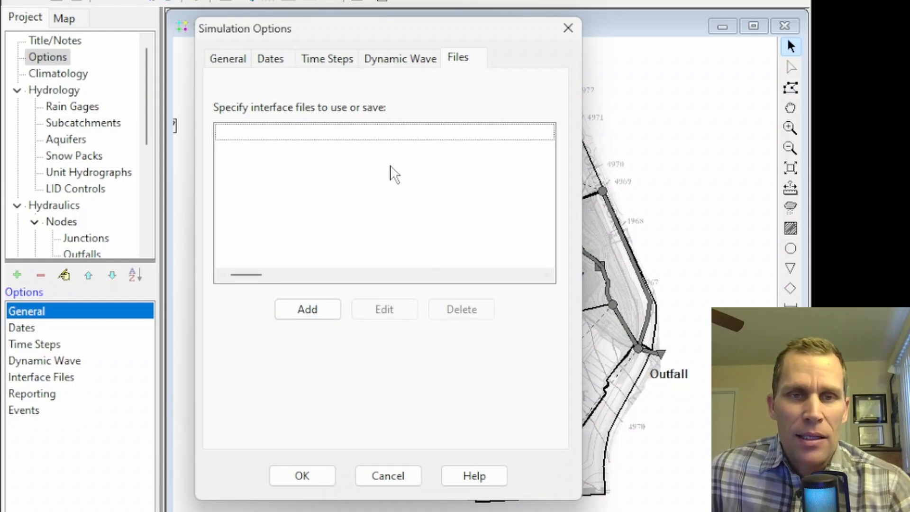
{"action": "left_click", "coordinate": [315, 309]}
{"action": "left_click_drag", "start_coordinate": [330, 171], "coordinate": [295, 165]}
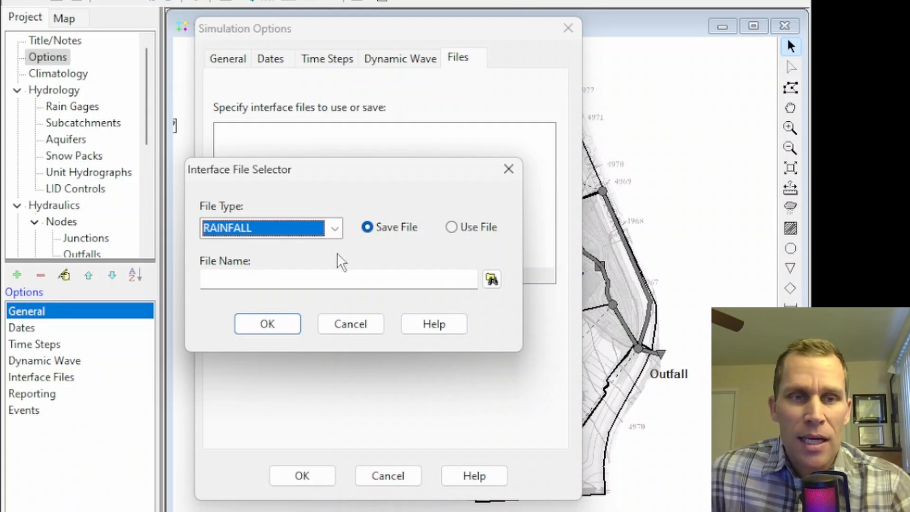
{"action": "left_click", "coordinate": [334, 228]}
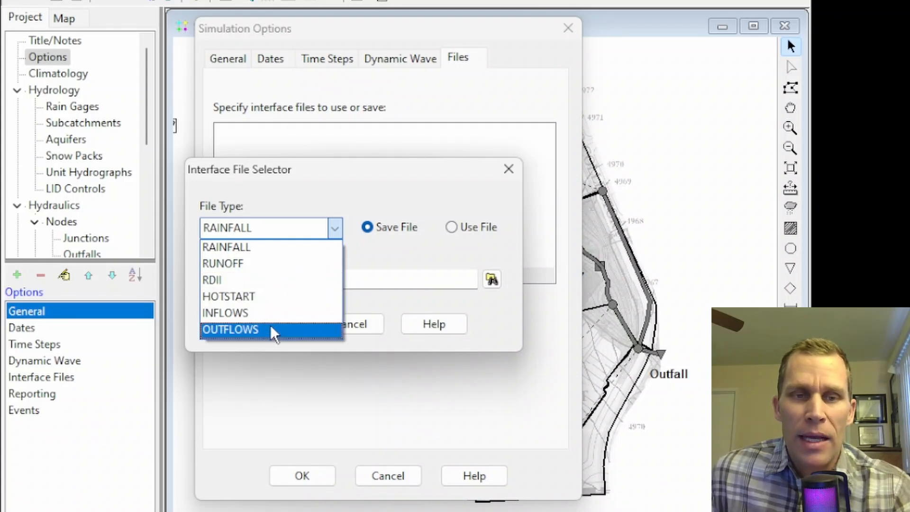
{"action": "left_click", "coordinate": [266, 247]}
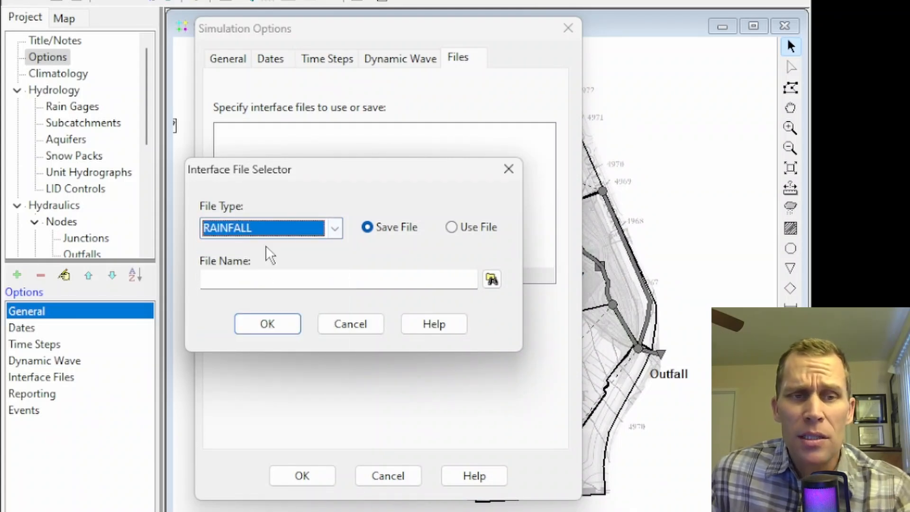
Compare saving with using a rainfall interface file, browse the project folder for one, and cancel the selection
{"action": "left_click", "coordinate": [367, 228]}
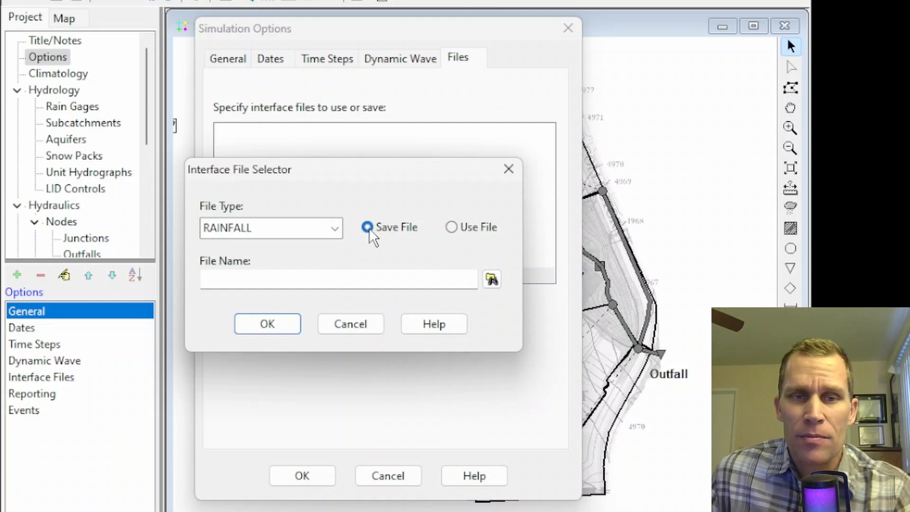
{"action": "left_click", "coordinate": [451, 228]}
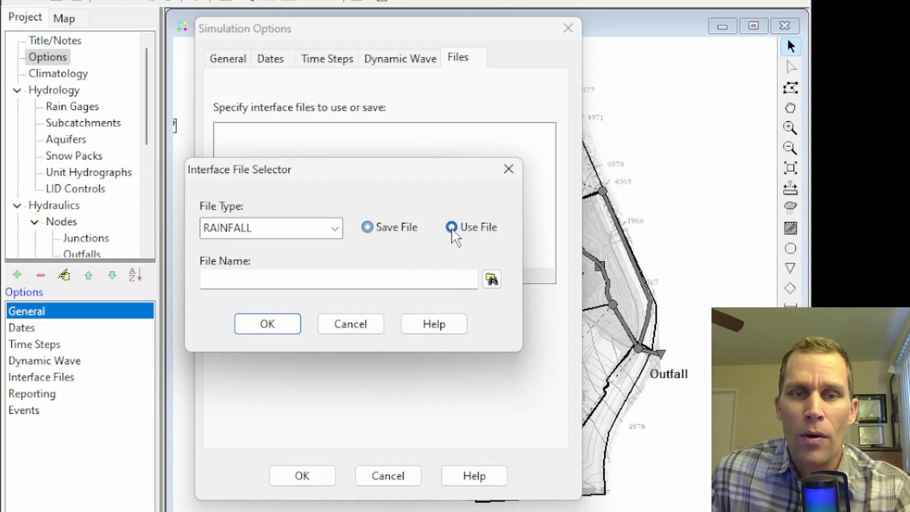
{"action": "left_click", "coordinate": [491, 279]}
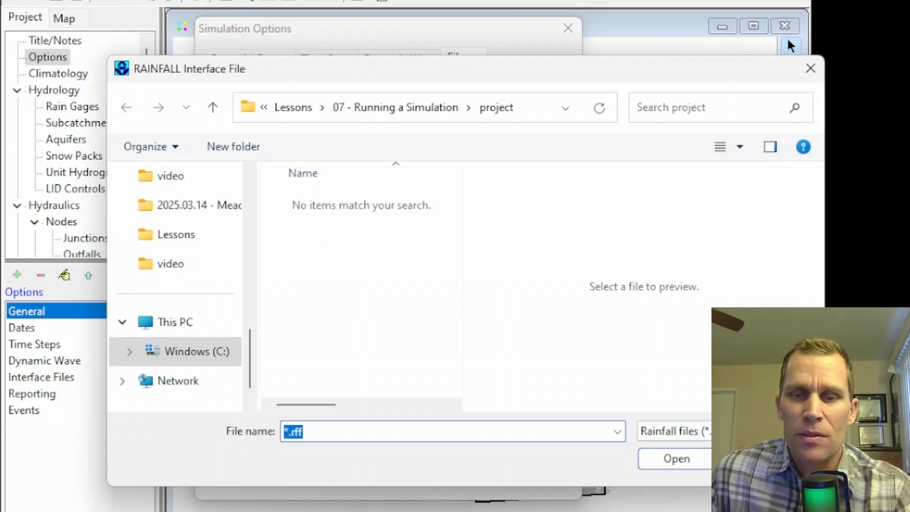
{"action": "left_click", "coordinate": [771, 459]}
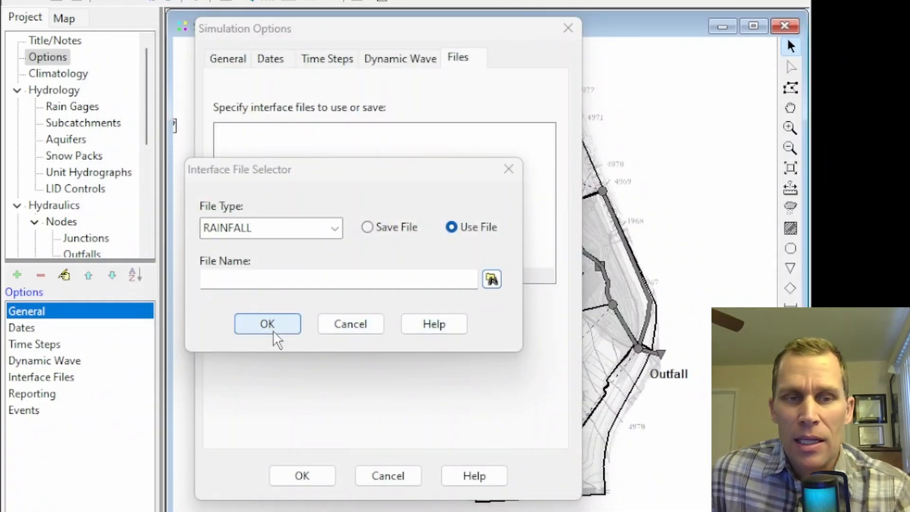
{"action": "left_click", "coordinate": [320, 329]}
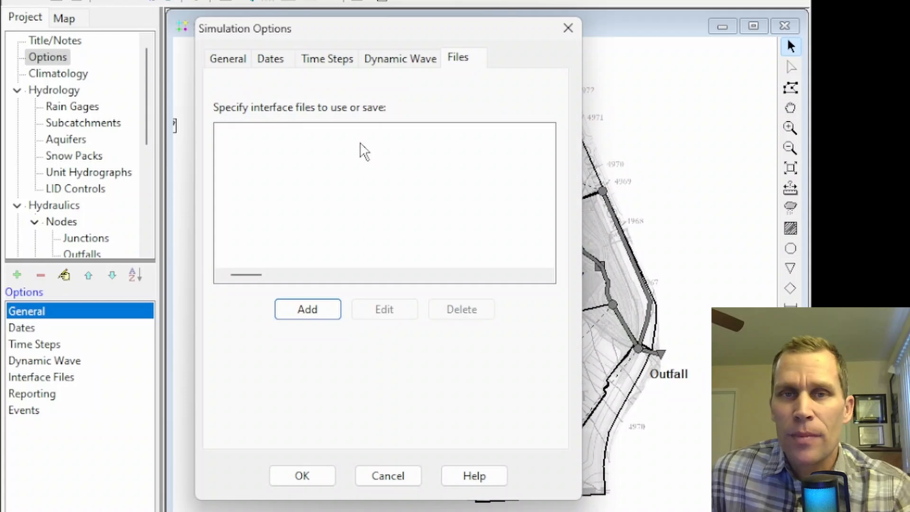
Check the selector for a new interface file once more, cancel it and close the simulation options
{"action": "left_click", "coordinate": [315, 142]}
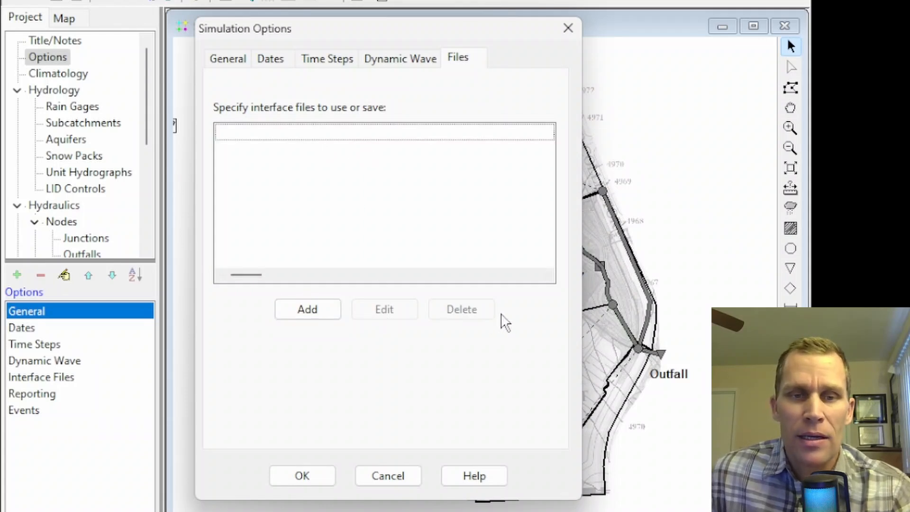
{"action": "left_click", "coordinate": [313, 310]}
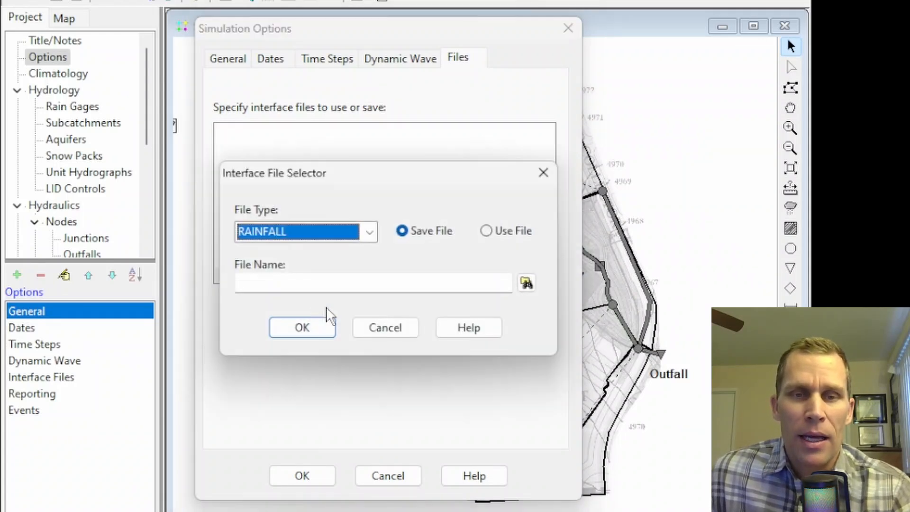
{"action": "left_click", "coordinate": [399, 326]}
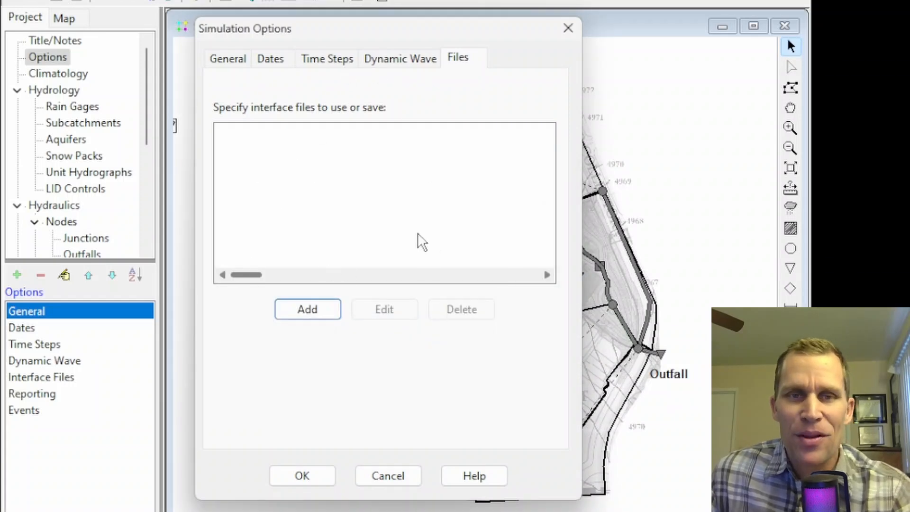
{"action": "left_click_drag", "start_coordinate": [395, 29], "coordinate": [392, 42]}
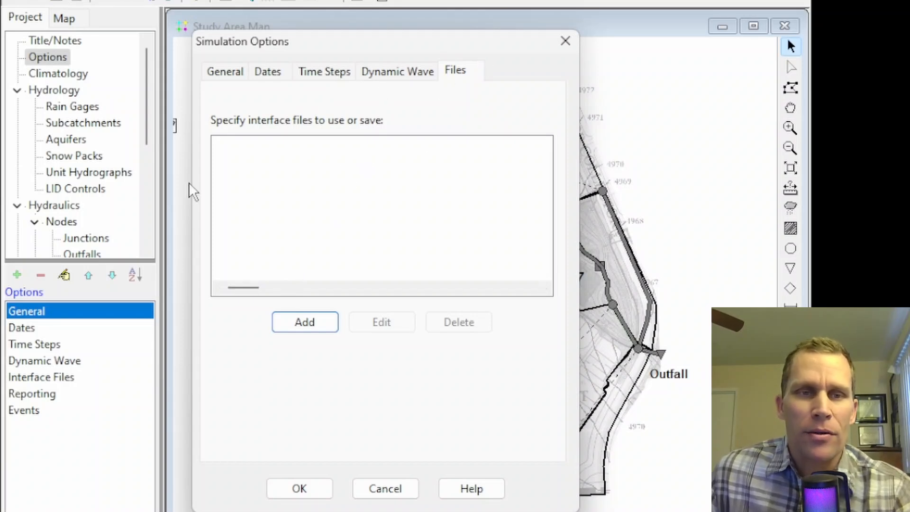
{"action": "left_click", "coordinate": [564, 41]}
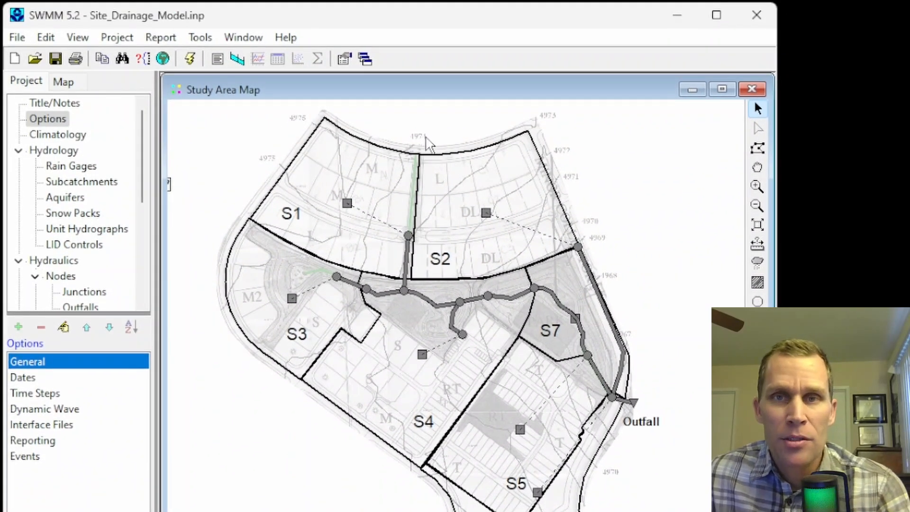
Reopen the general simulation options
{"action": "double_click", "coordinate": [41, 361]}
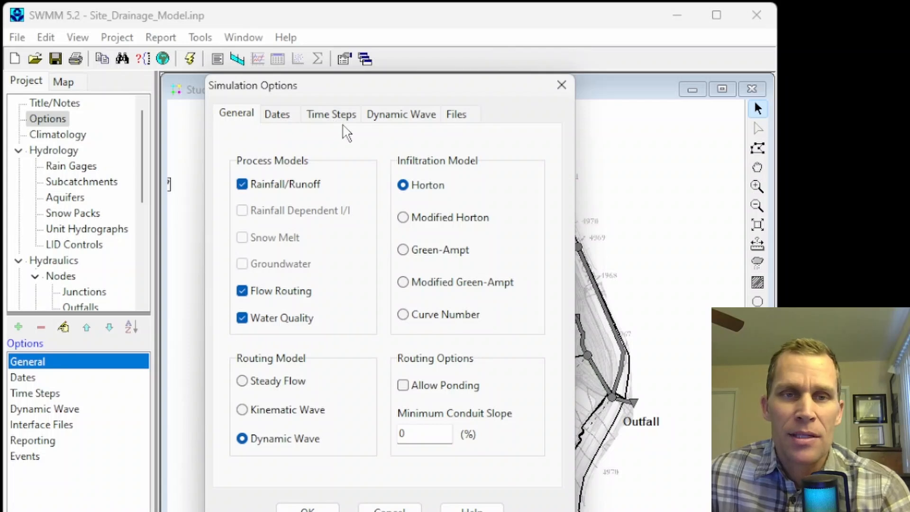